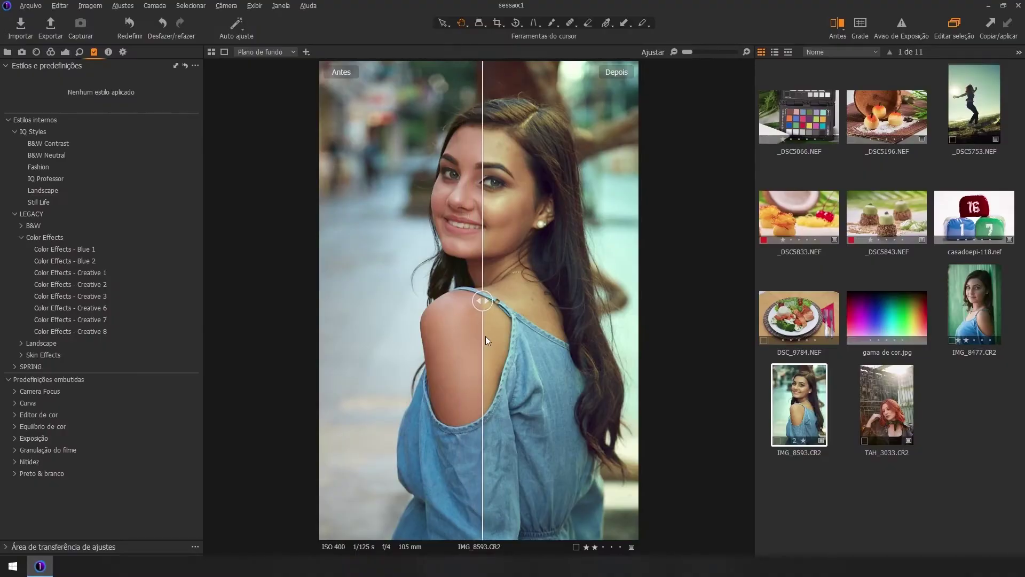
# - Compare the before and after versions of the portrait by shifting the split divider, and exit the comparison
pyautogui.moveTo(485, 335); pyautogui.dragTo(550, 300)
pyautogui.press('y')
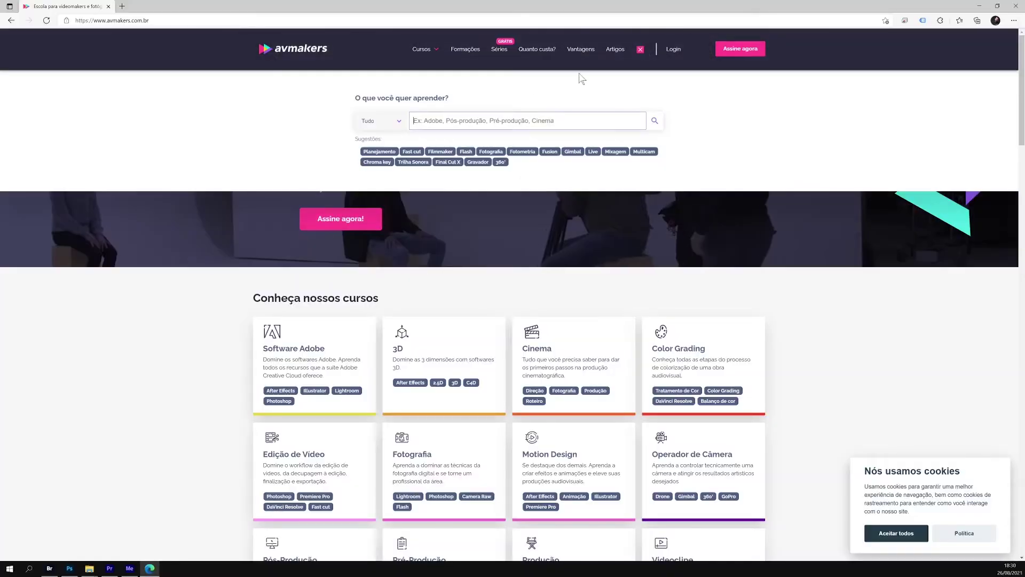
# - Search the avmakers site for the instructor's name and open the Capture One 21 course
pyautogui.click(428, 121)
pyautogui.write('tales henn')
pyautogui.press('Return')
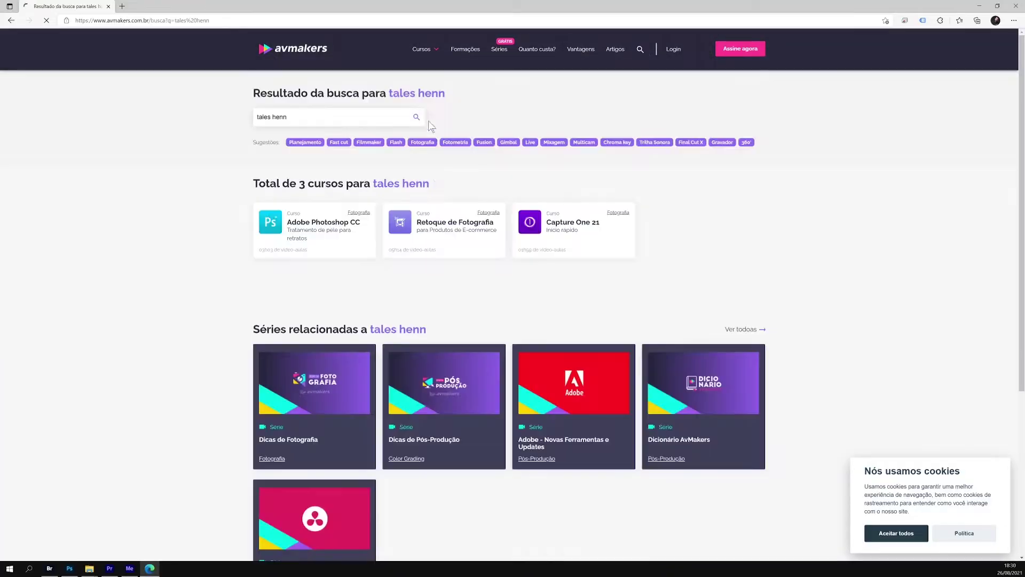
pyautogui.click(544, 213)
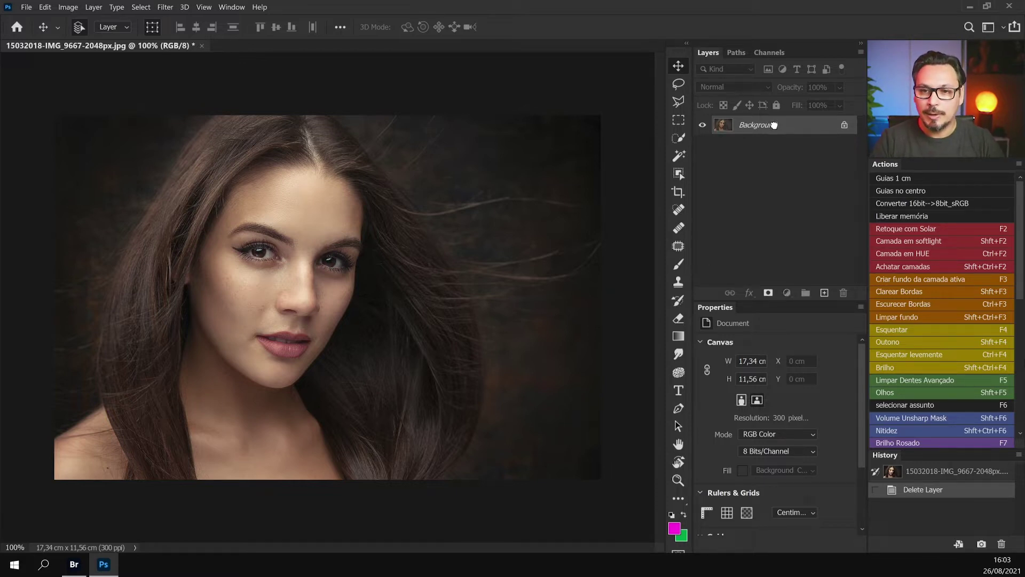
# - Duplicate the Background layer and desaturate the copy
pyautogui.moveTo(775, 126); pyautogui.dragTo(824, 292)
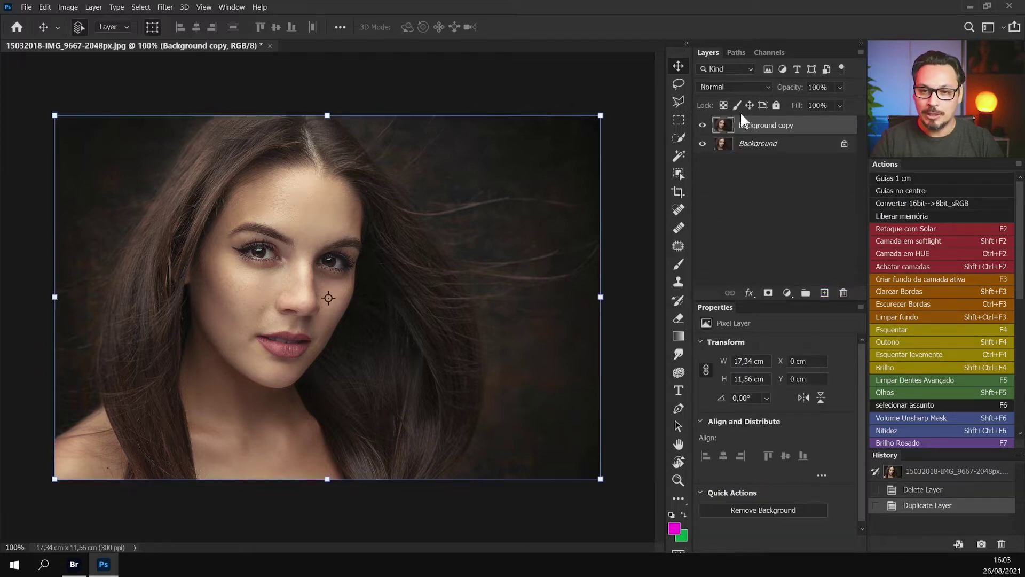
pyautogui.click(755, 147)
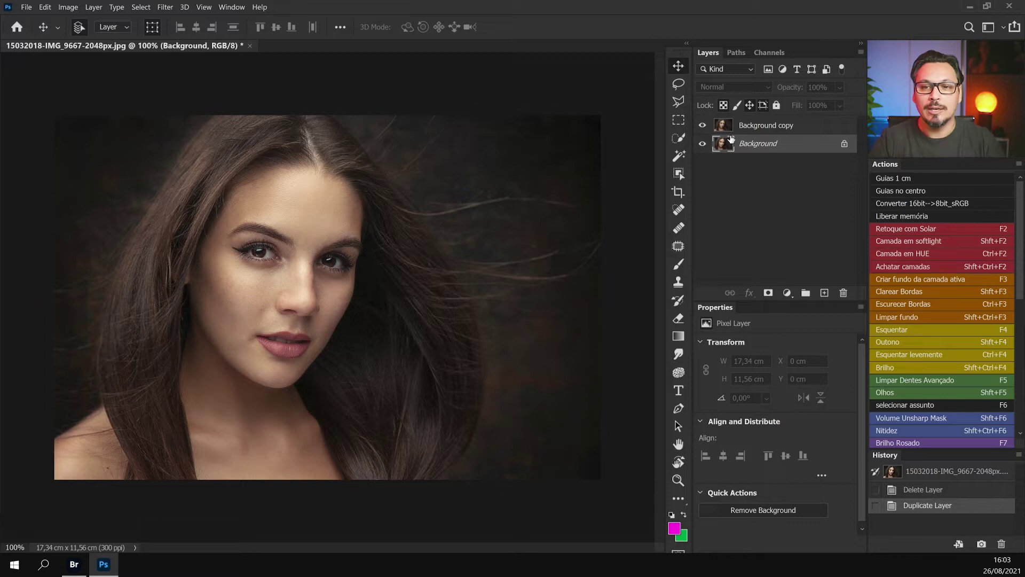
pyautogui.click(762, 131)
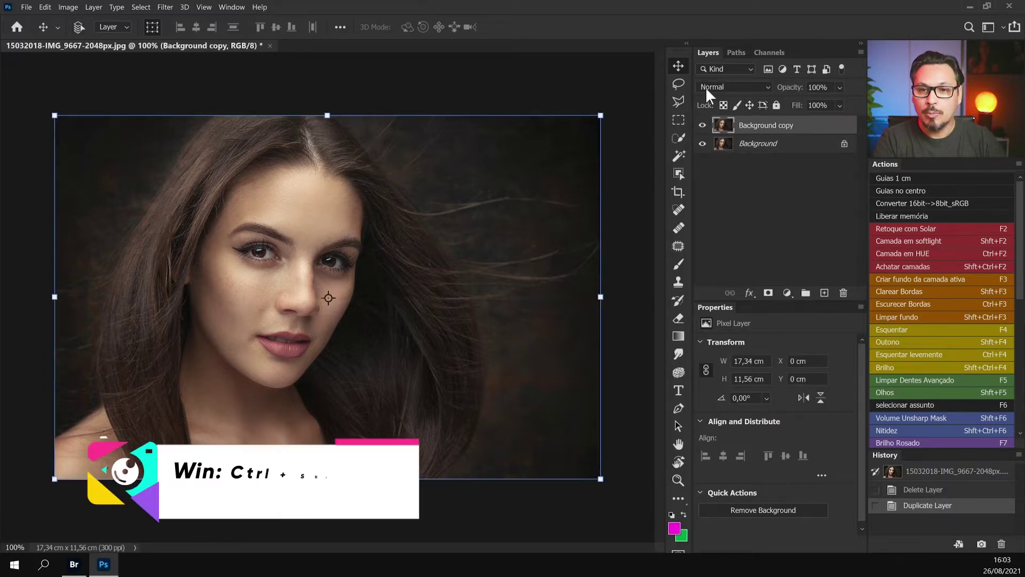
pyautogui.hotkey('ctrl', 'shift', 'u')
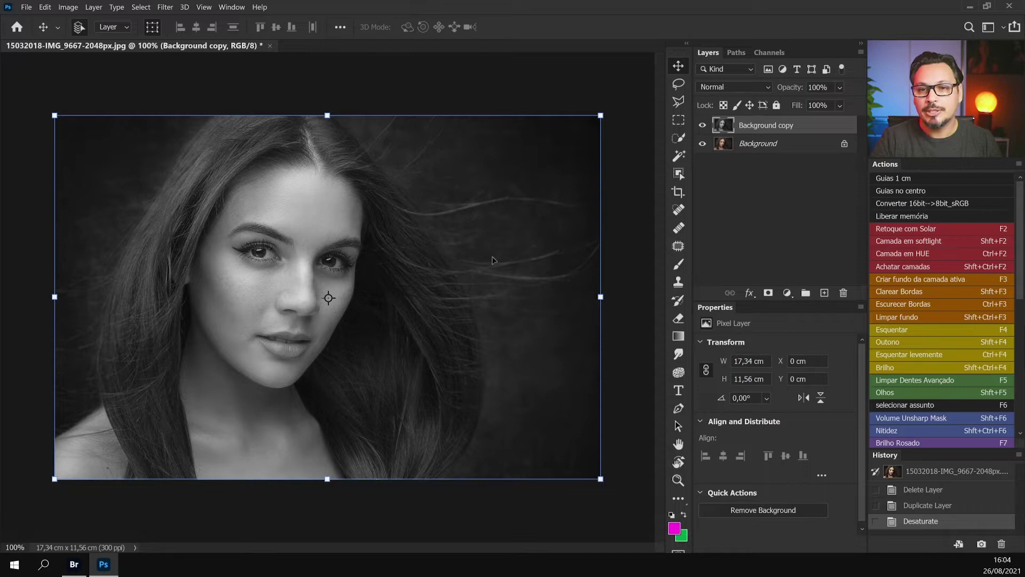
# - Hide and show the desaturated Background copy to compare it with the colour original, leaving the copy selected
pyautogui.click(702, 126)
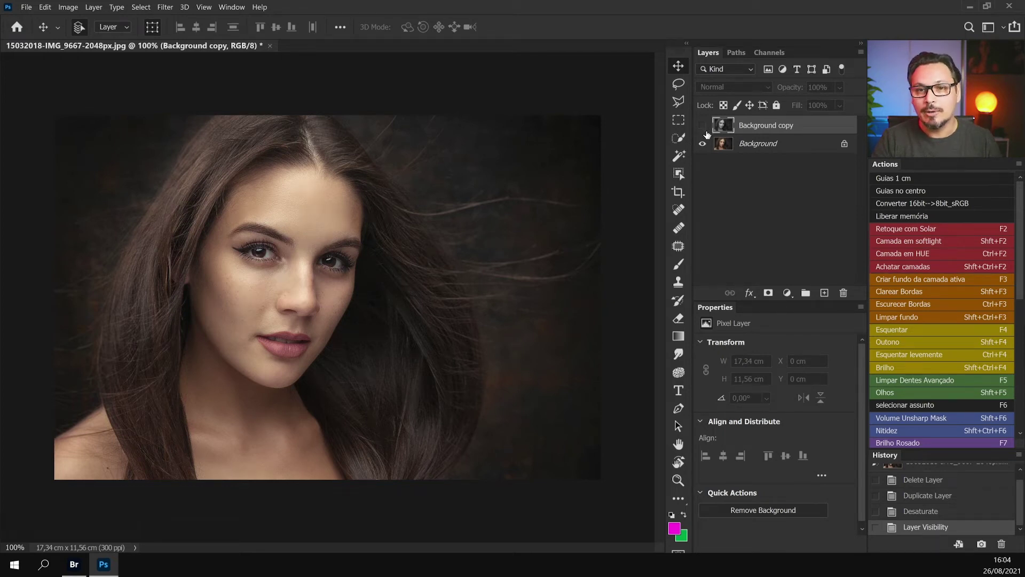
pyautogui.click(703, 126)
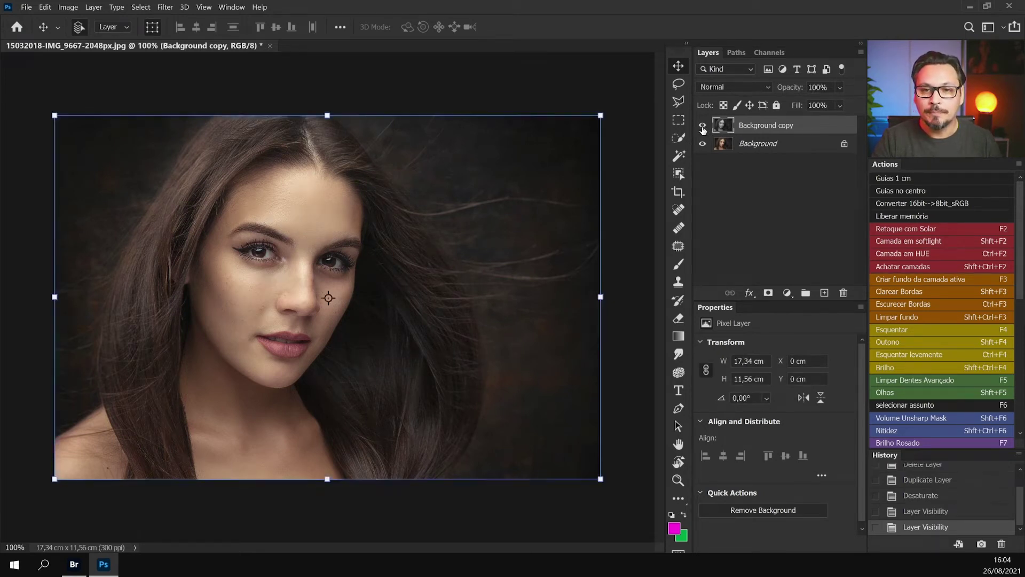
pyautogui.click(756, 146)
pyautogui.click(757, 129)
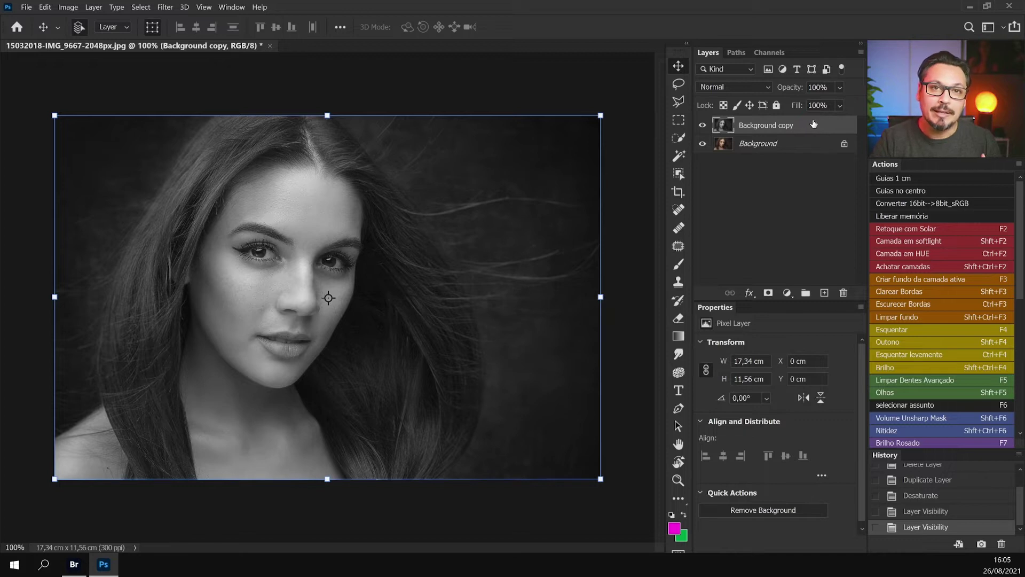
# - Set the opacity of the Background copy layer to 50%
pyautogui.click(839, 89)
pyautogui.click(821, 88)
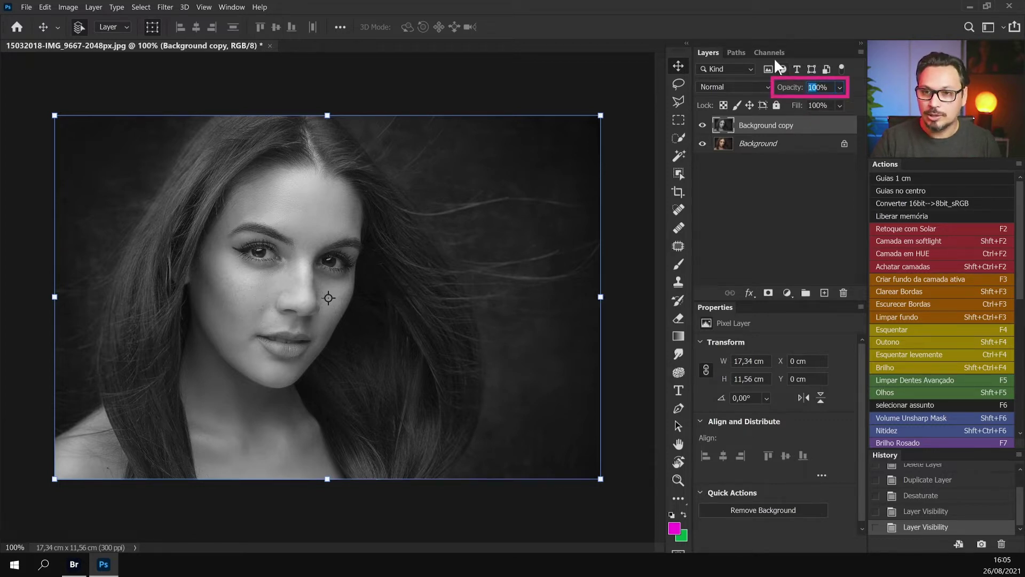
pyautogui.write('50')
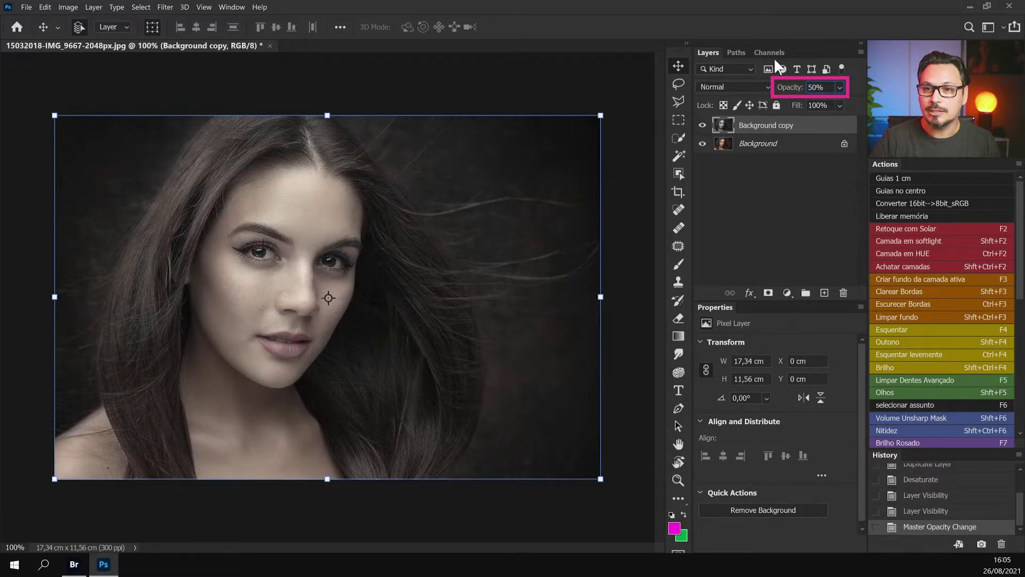
pyautogui.press('Return')
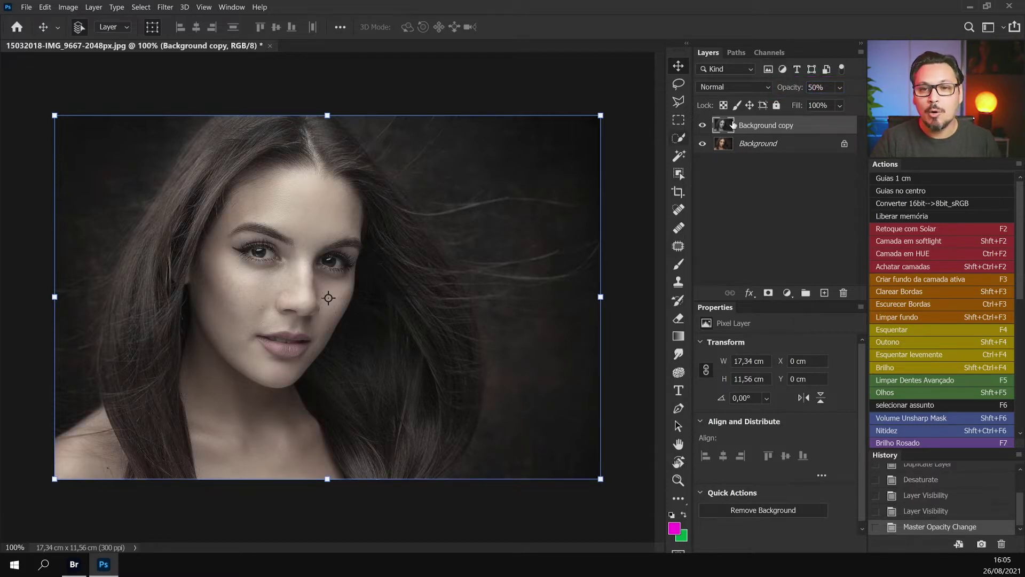
# - Hide and show the Background layer to examine how the semi-transparent desaturated copy mixes with it
pyautogui.click(702, 145)
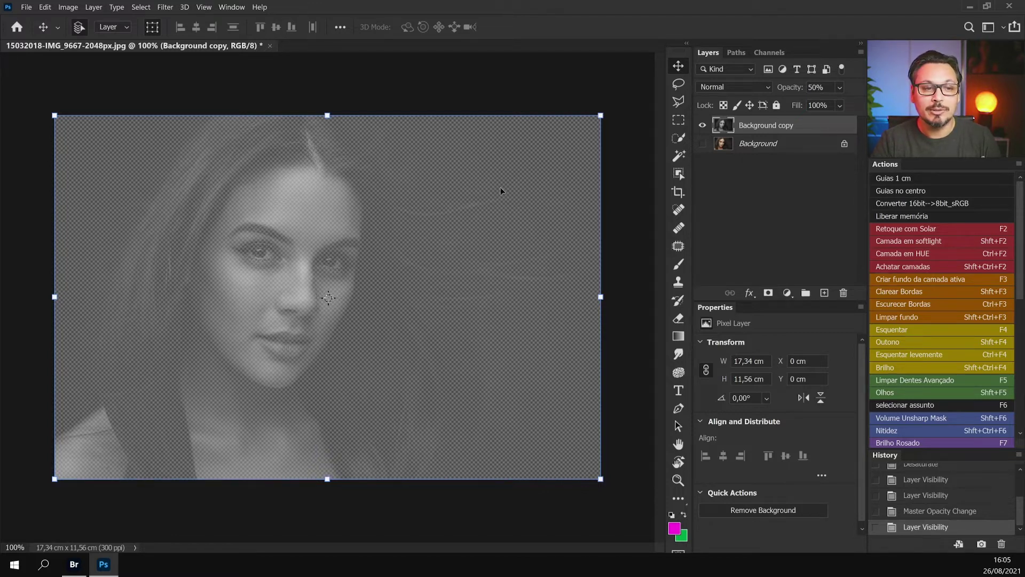
pyautogui.click(702, 146)
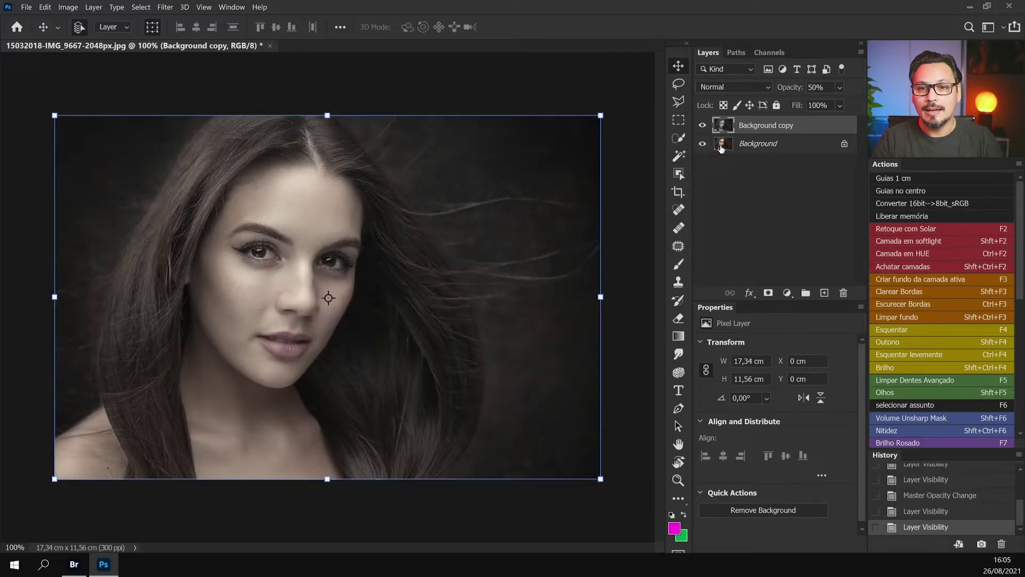
pyautogui.click(723, 148)
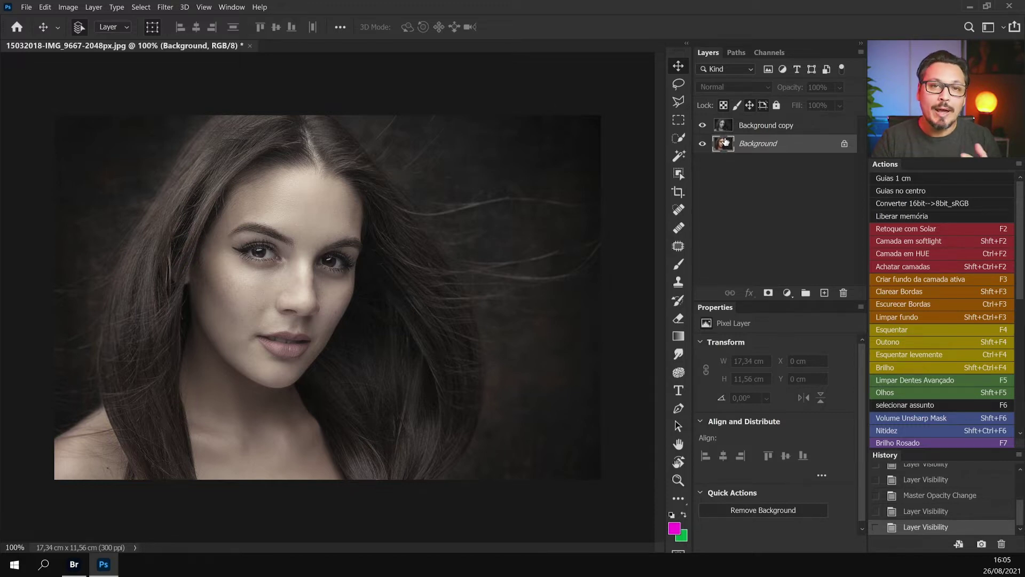
pyautogui.click(729, 131)
pyautogui.click(730, 136)
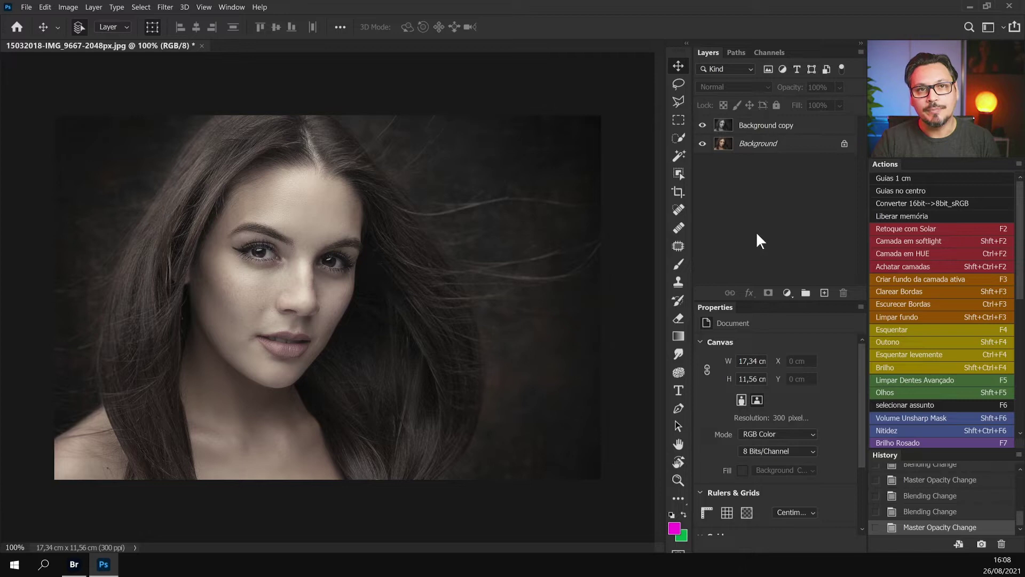
# - Preview blend modes such as Lighten on the Background copy layer without applying one
pyautogui.click(755, 129)
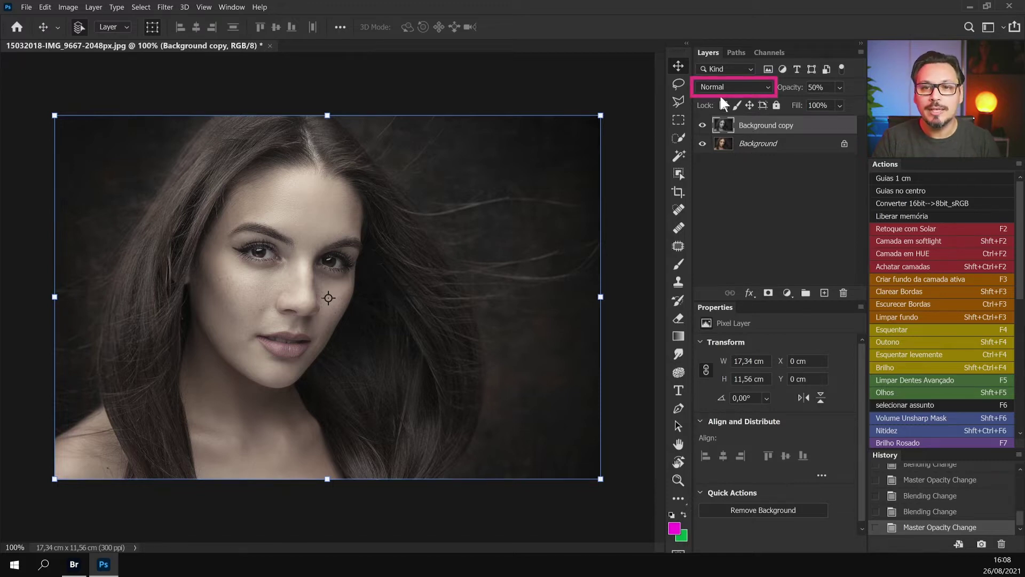
pyautogui.click(741, 88)
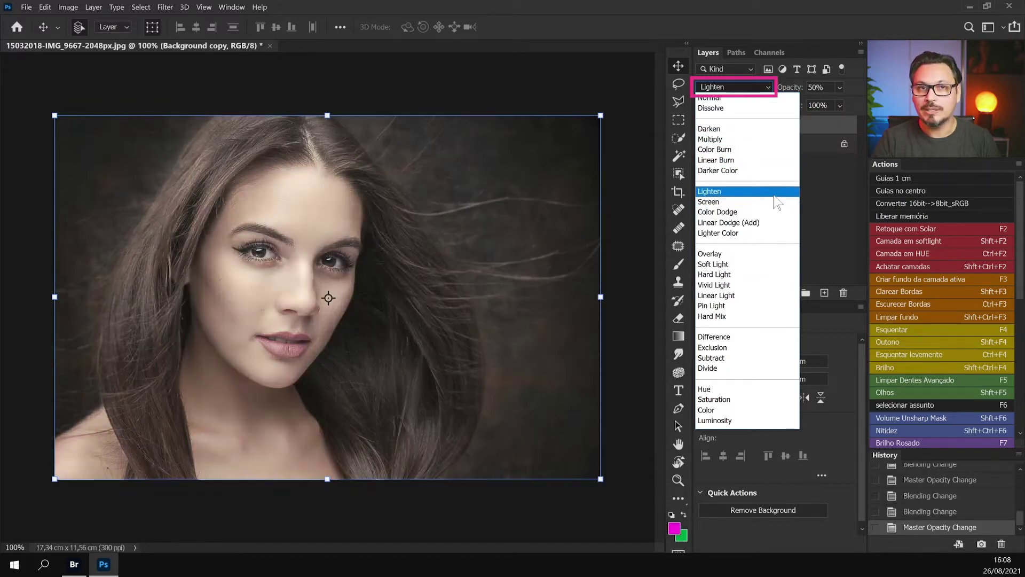
pyautogui.press('Escape')
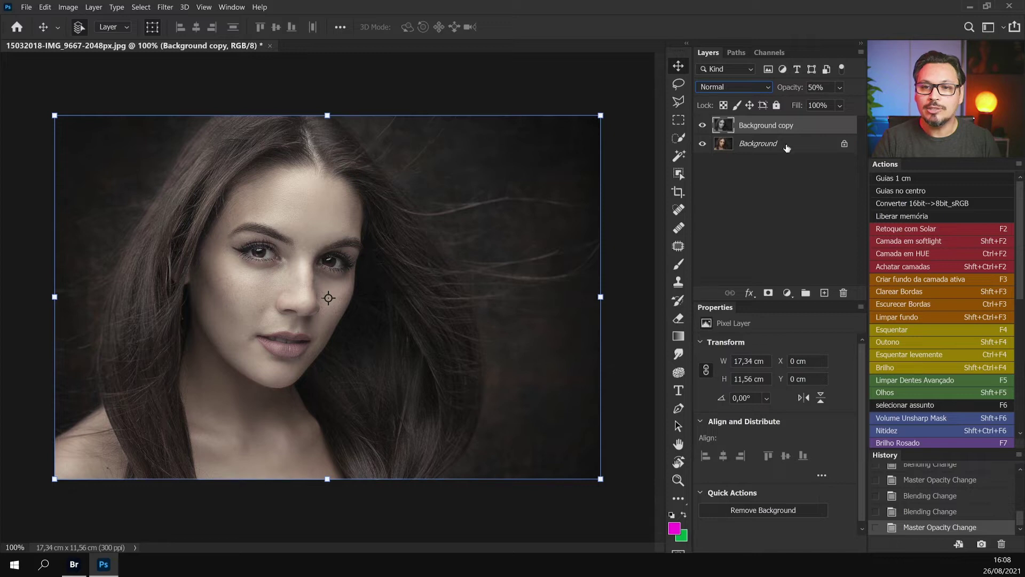
# - Restore the Background copy layer's opacity to 100%
pyautogui.click(839, 87)
pyautogui.moveTo(833, 104); pyautogui.dragTo(866, 113)
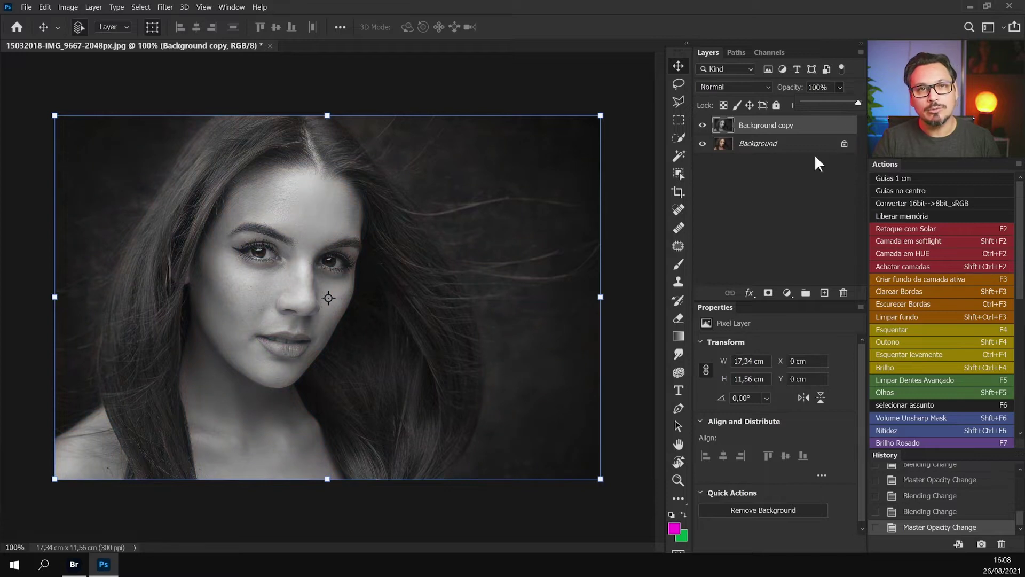
pyautogui.click(797, 175)
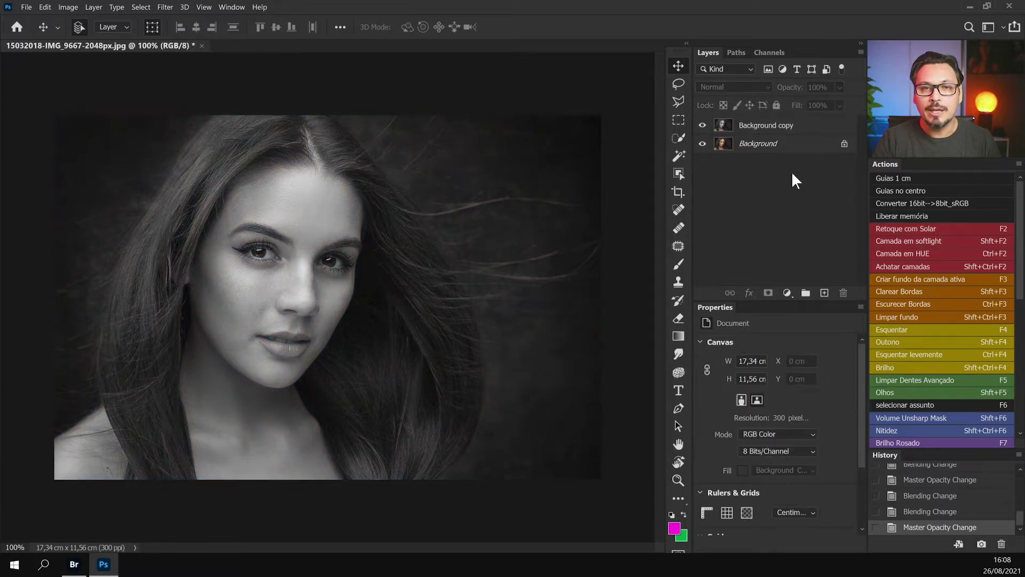
# - Set the blend mode of the Background copy layer to Multiply
pyautogui.click(721, 128)
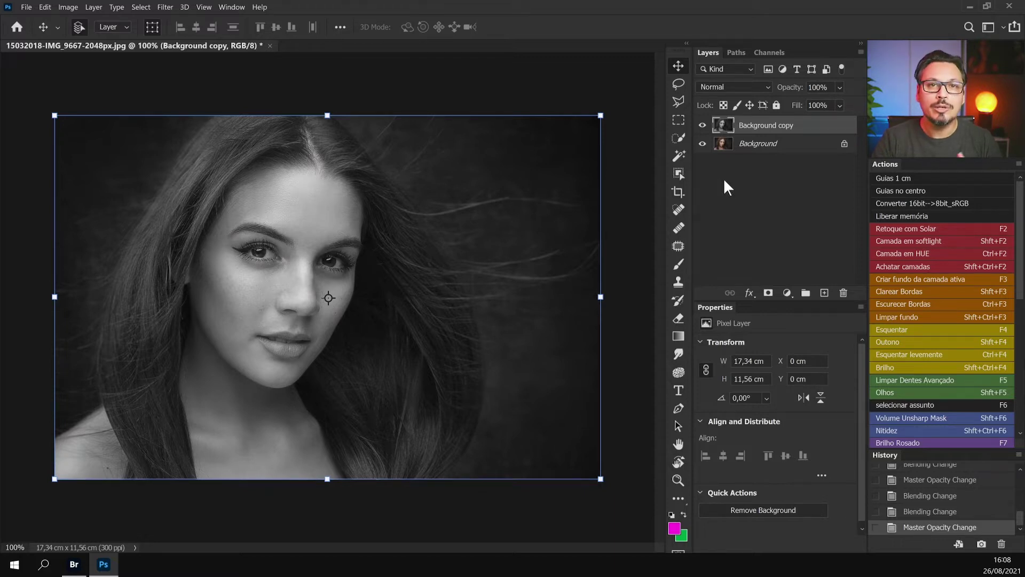
pyautogui.click(744, 85)
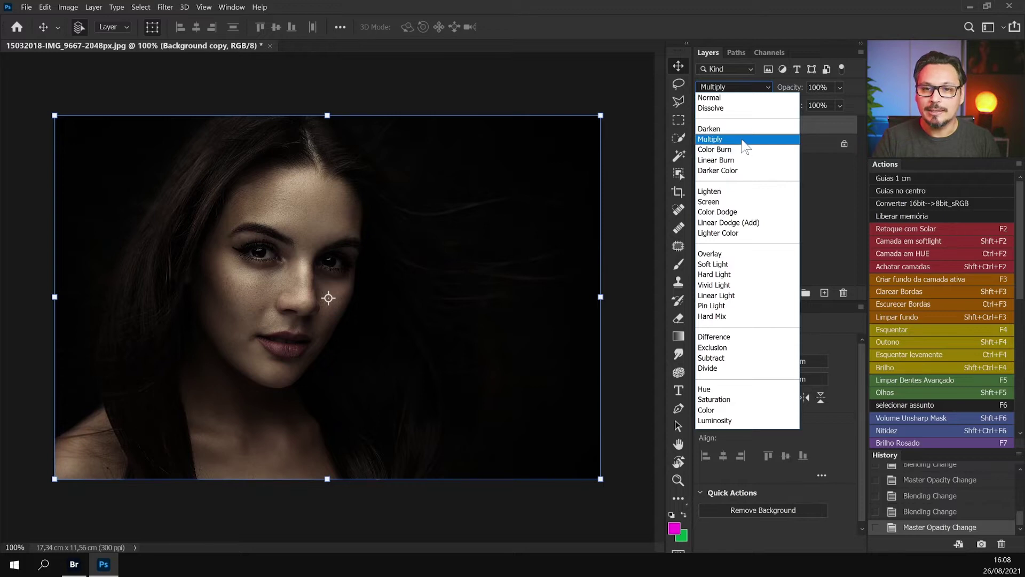
pyautogui.click(743, 141)
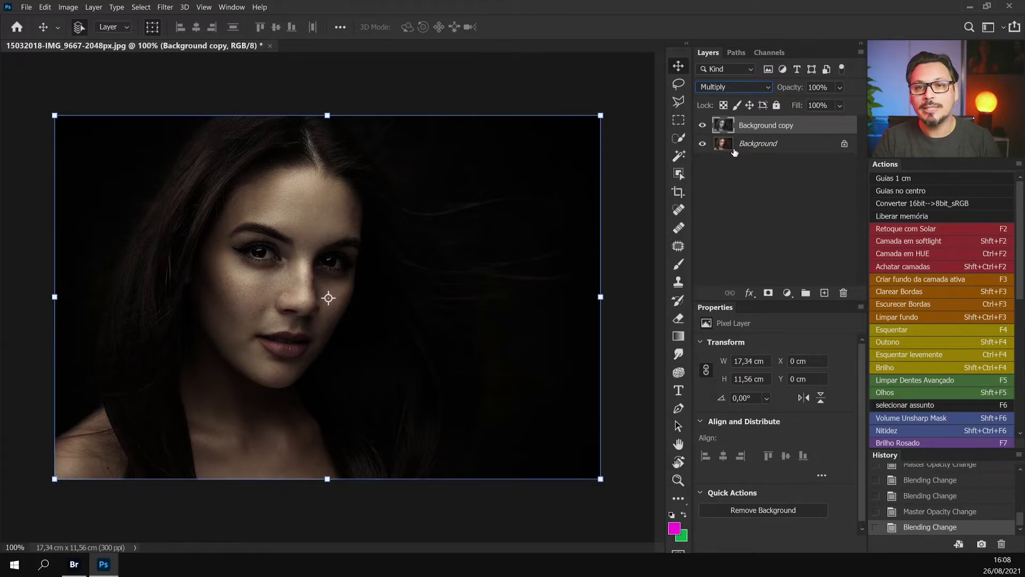
# - Set the blend mode of the Background copy layer to Screen
pyautogui.click(737, 87)
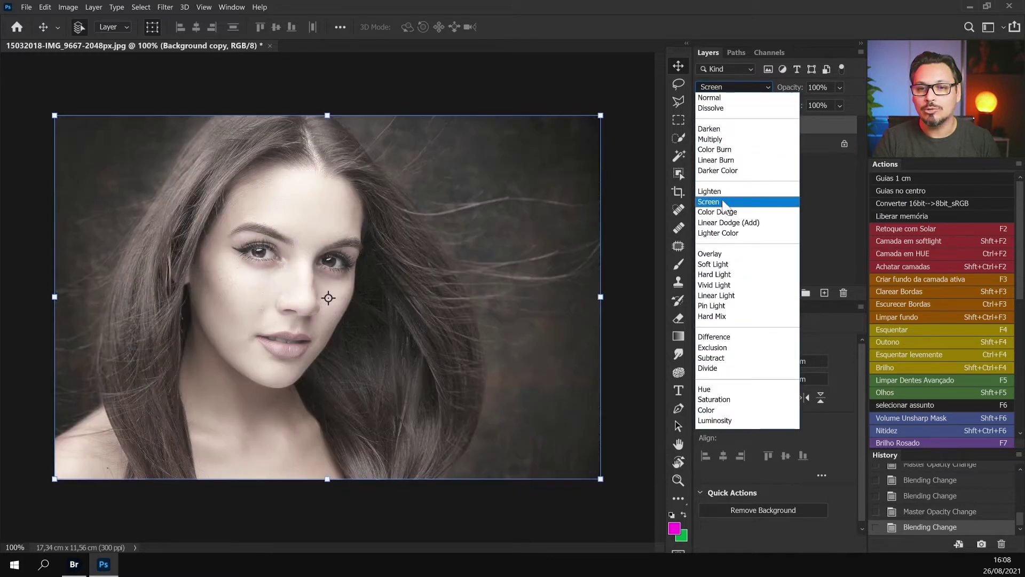
pyautogui.click(723, 201)
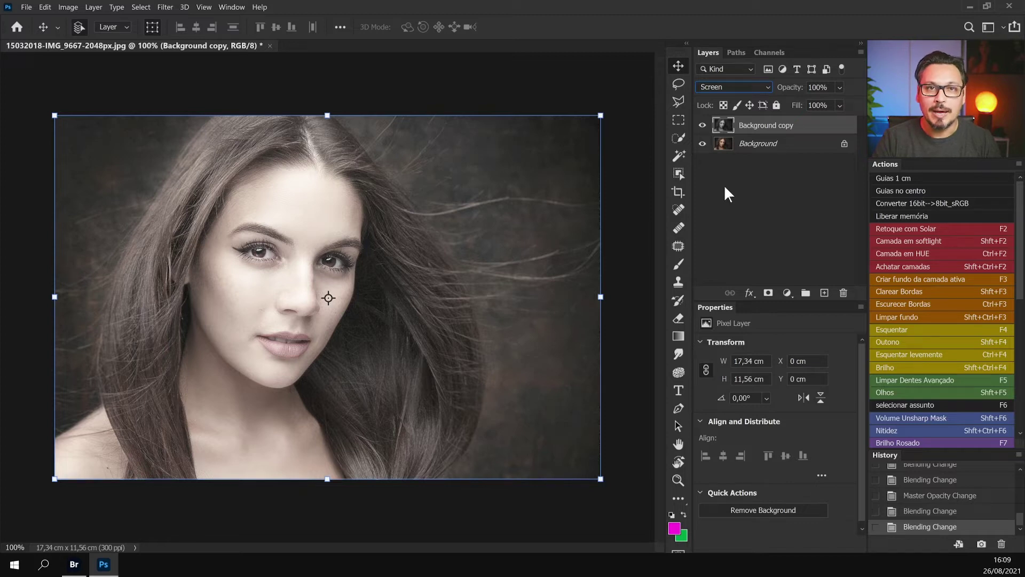
pyautogui.click(724, 187)
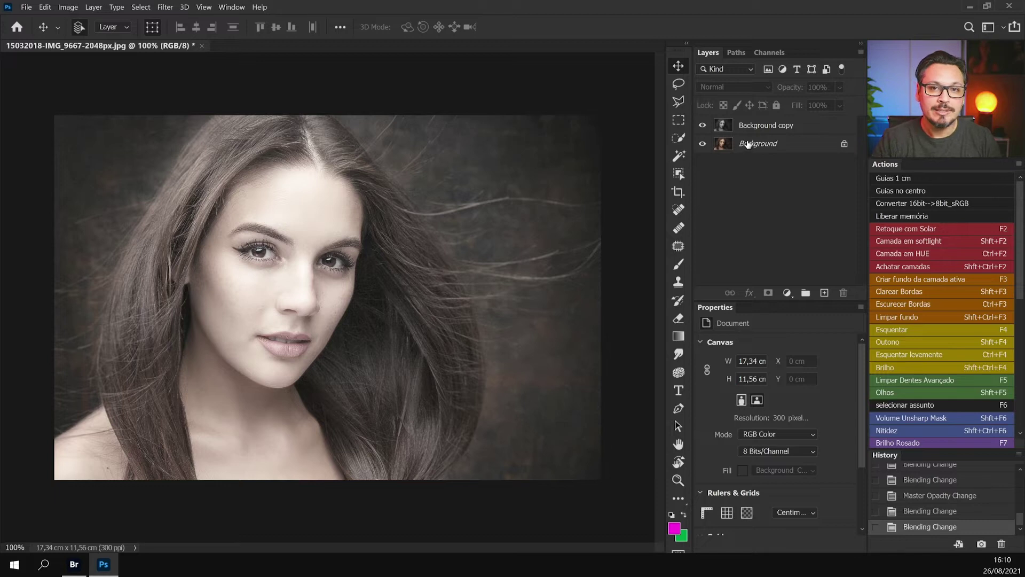
# - Add a layer mask to the Background copy layer and invert the mask to black
pyautogui.click(750, 126)
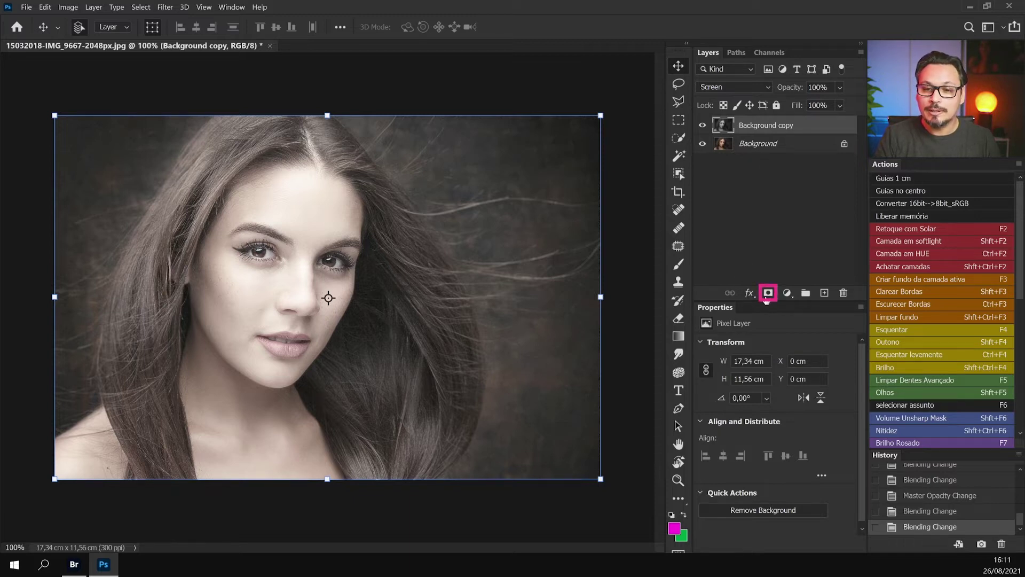
pyautogui.click(768, 296)
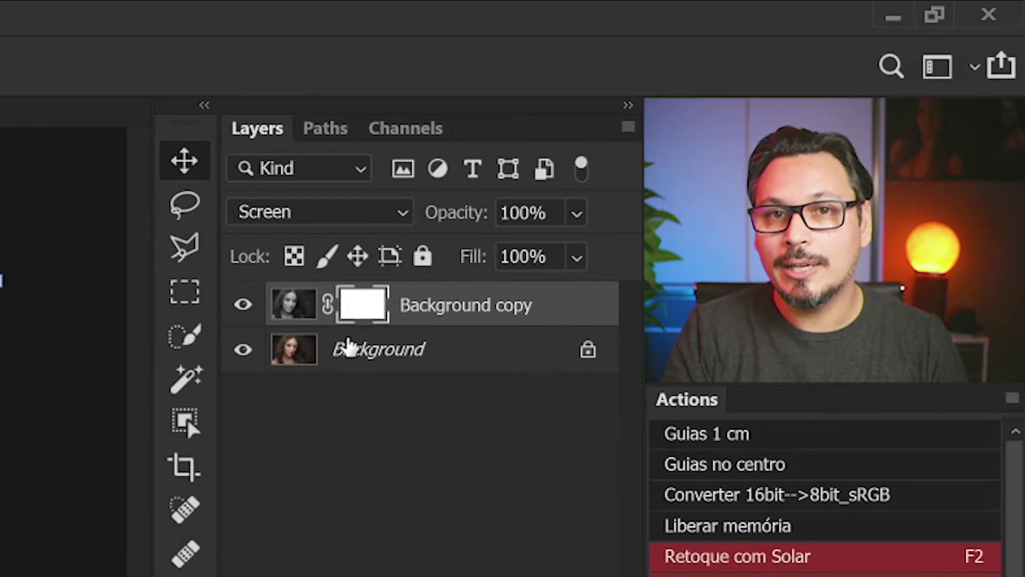
pyautogui.click(294, 307)
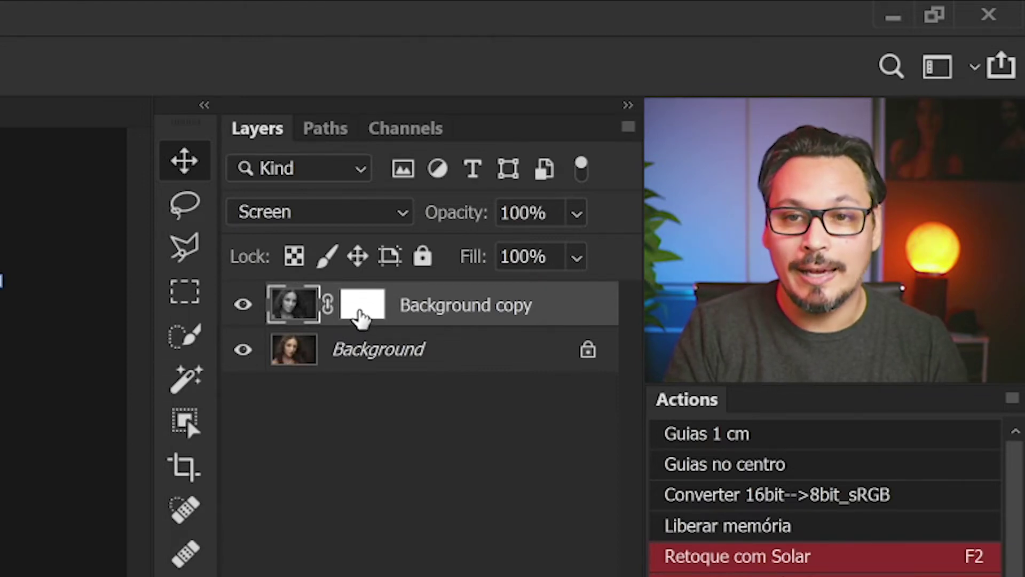
pyautogui.click(363, 309)
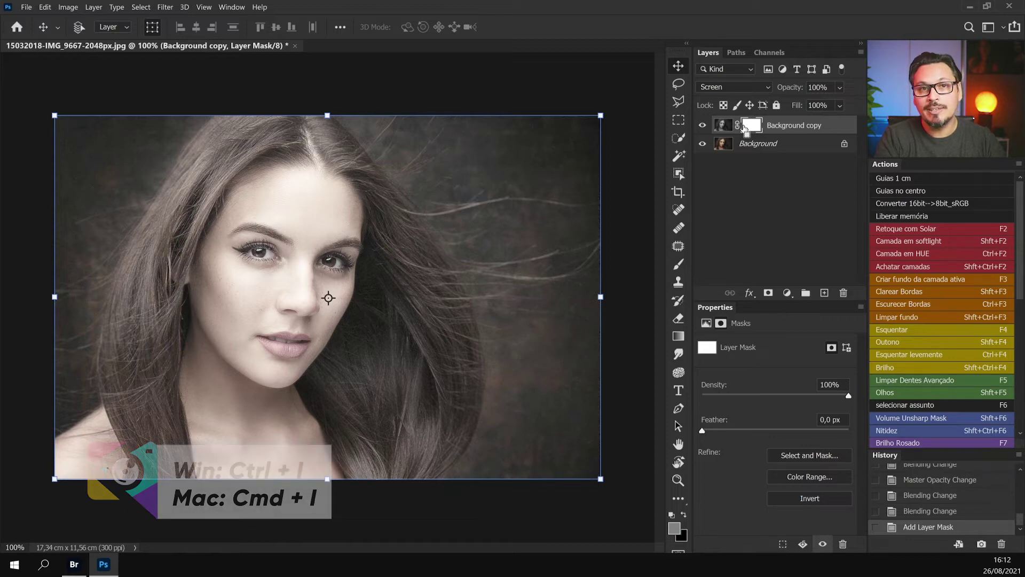
pyautogui.hotkey('ctrl', 'i')
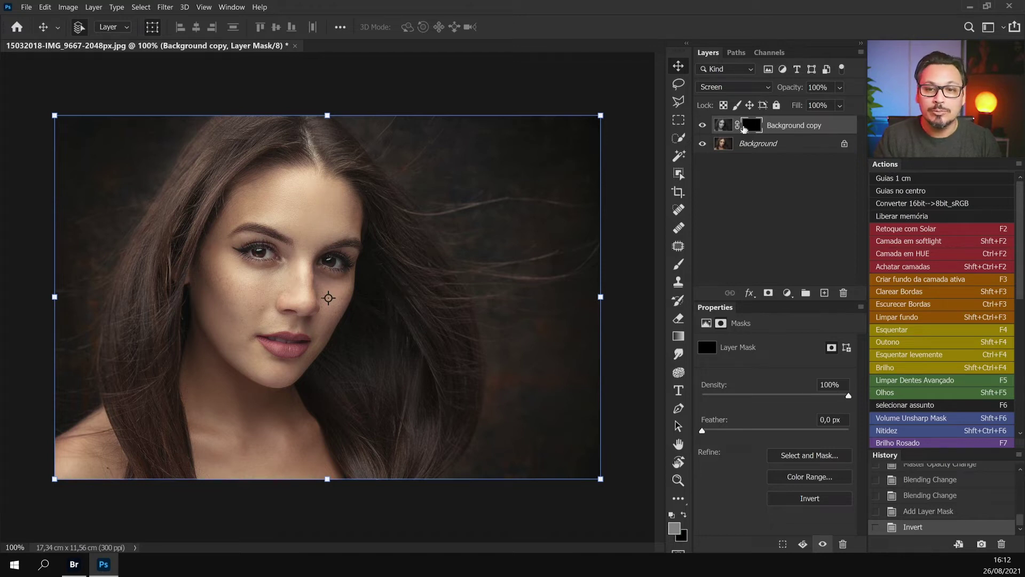
# - Activate the Brush tool and disable the layer mask on the Background copy layer
pyautogui.click(677, 267)
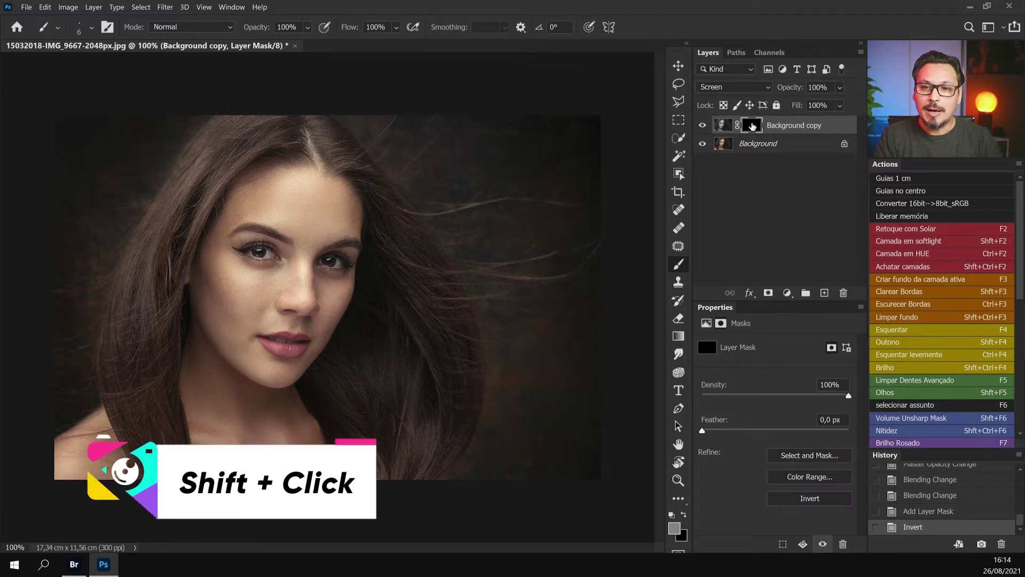
pyautogui.keyDown('shift'); pyautogui.click(752, 126); pyautogui.keyUp('shift')
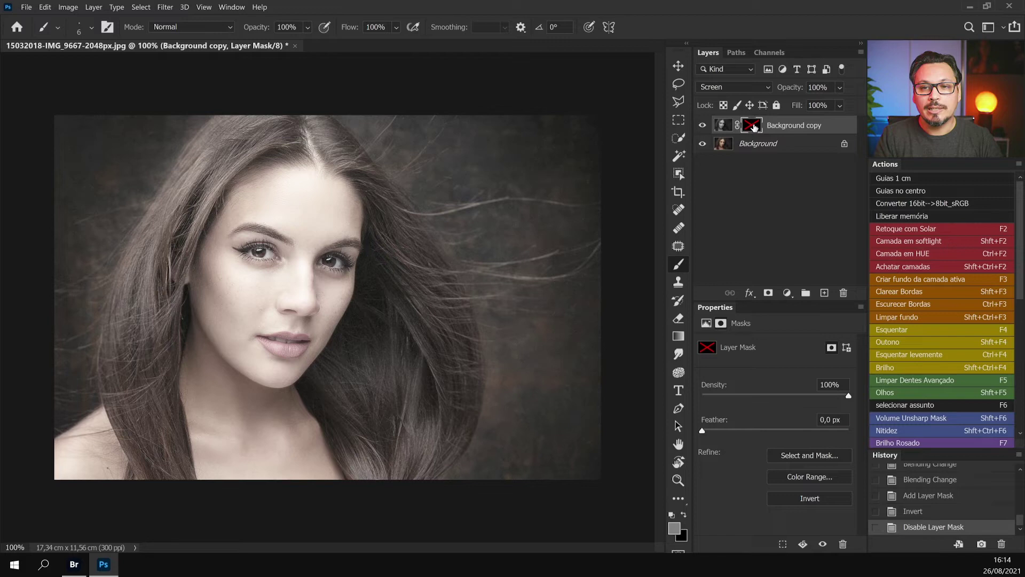
# - Re-enable the Background copy layer's mask and paint white over both eyes on it with a 45 px brush
pyautogui.keyDown('shift'); pyautogui.click(753, 127); pyautogui.keyUp('shift')
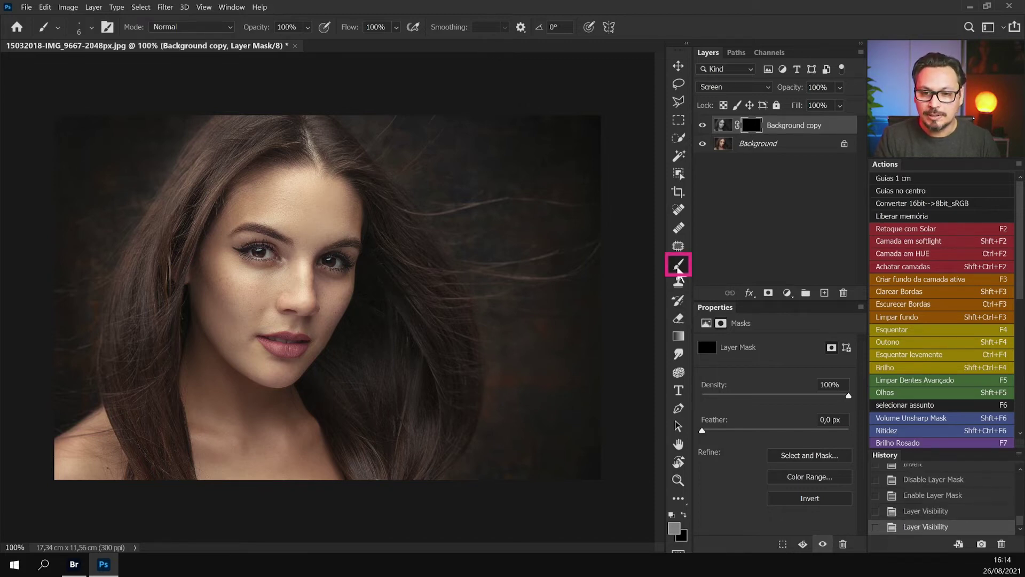
pyautogui.click(671, 515)
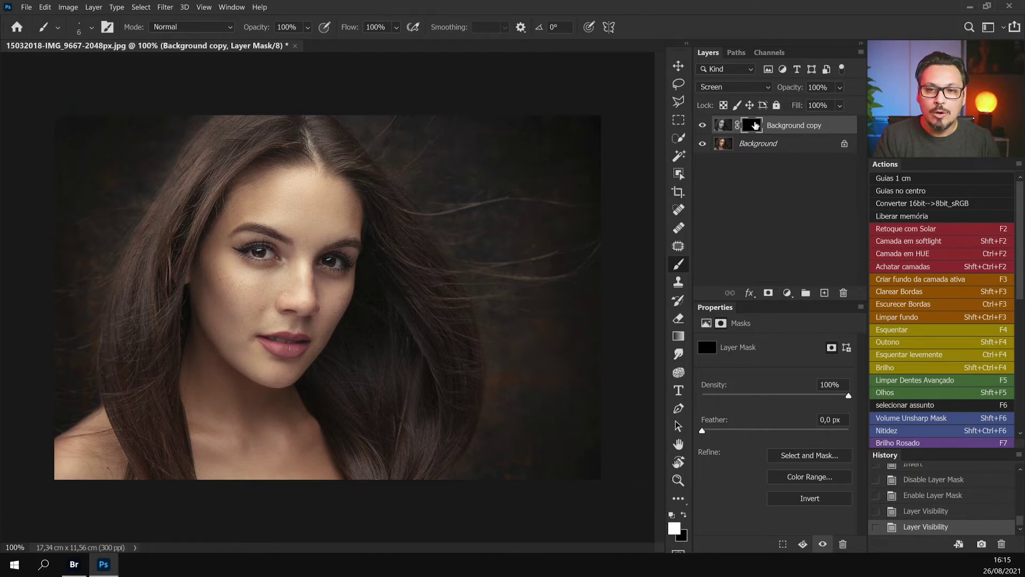
pyautogui.moveTo(274, 248); pyautogui.dragTo(292, 248)
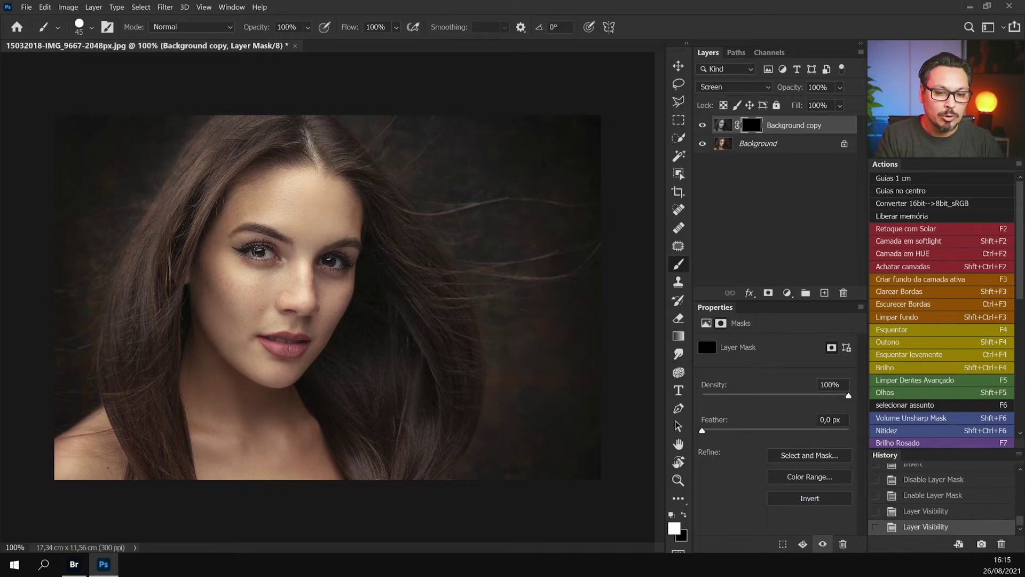
pyautogui.click(258, 251)
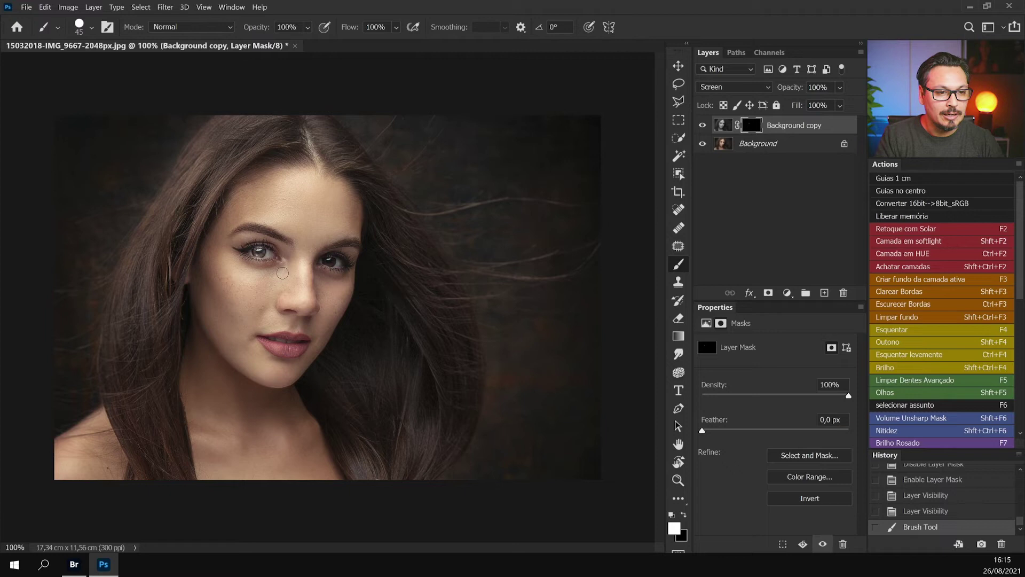
pyautogui.click(329, 261)
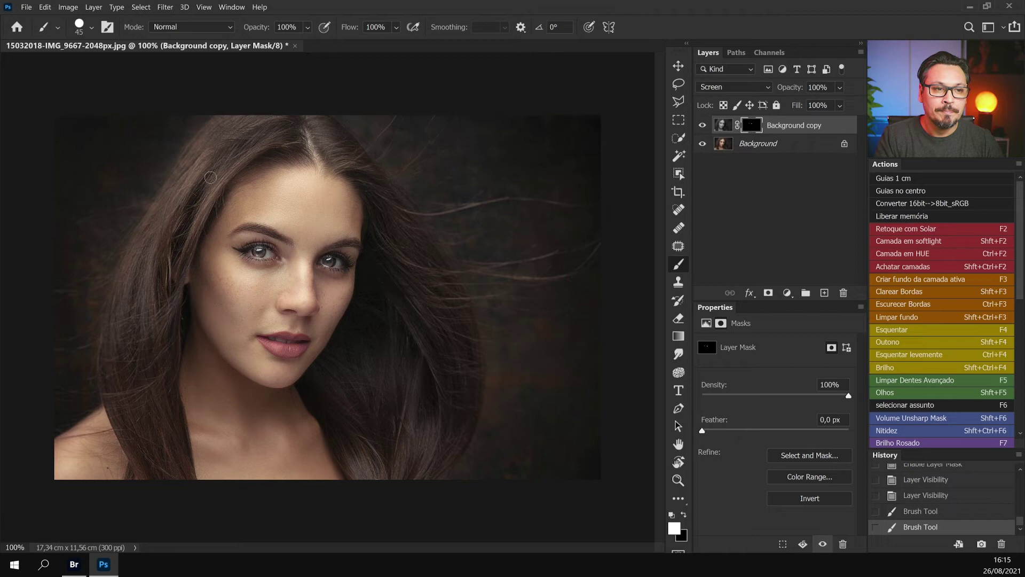
# - Paint long white strokes on the layer mask along the hair on both sides of the face
pyautogui.moveTo(267, 145)
pyautogui.mouseDown()
pyautogui.moveTo(221, 183)
pyautogui.moveTo(171, 296)
pyautogui.mouseUp()
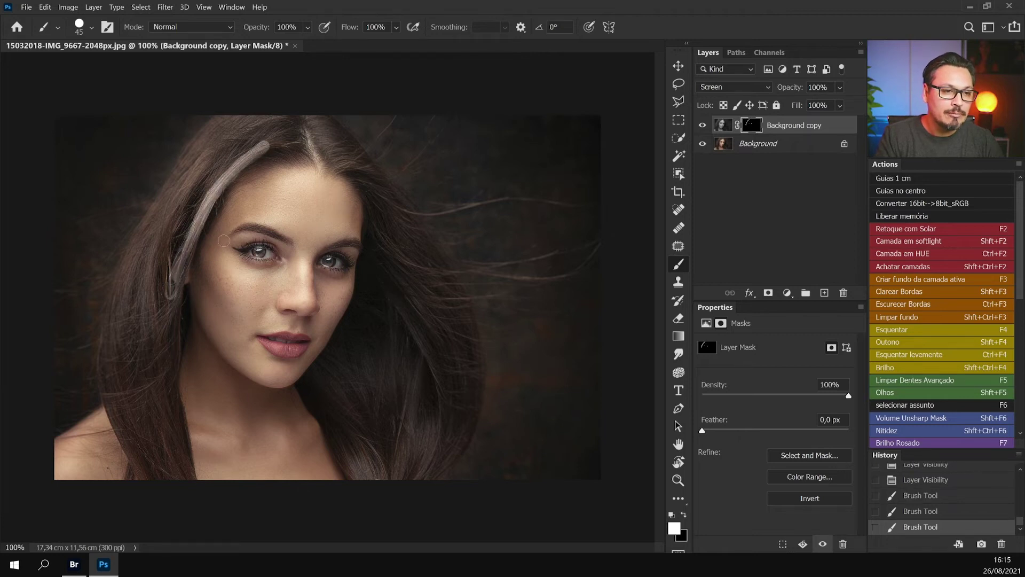
pyautogui.moveTo(334, 166)
pyautogui.mouseDown()
pyautogui.moveTo(383, 197)
pyautogui.moveTo(392, 250)
pyautogui.moveTo(470, 291)
pyautogui.mouseUp()
pyautogui.moveTo(403, 277)
pyautogui.mouseDown()
pyautogui.moveTo(442, 346)
pyautogui.moveTo(460, 411)
pyautogui.mouseUp()
pyautogui.moveTo(208, 163)
pyautogui.mouseDown()
pyautogui.moveTo(176, 205)
pyautogui.moveTo(150, 317)
pyautogui.mouseUp()
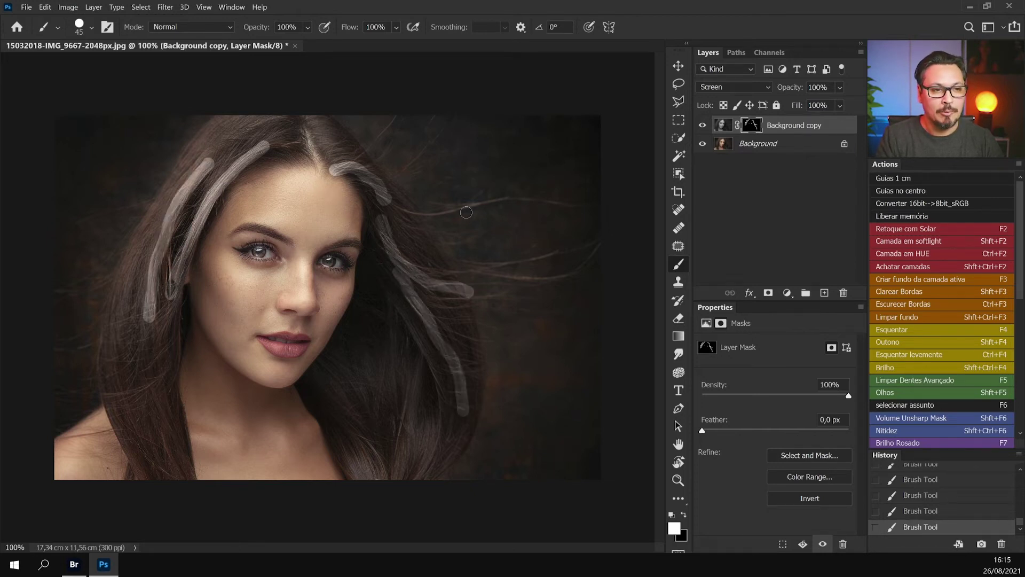
# - Set the brush hardness to 0% and paint soft white mask strokes down the outer hair beside the existing strokes
pyautogui.rightClick(331, 126)
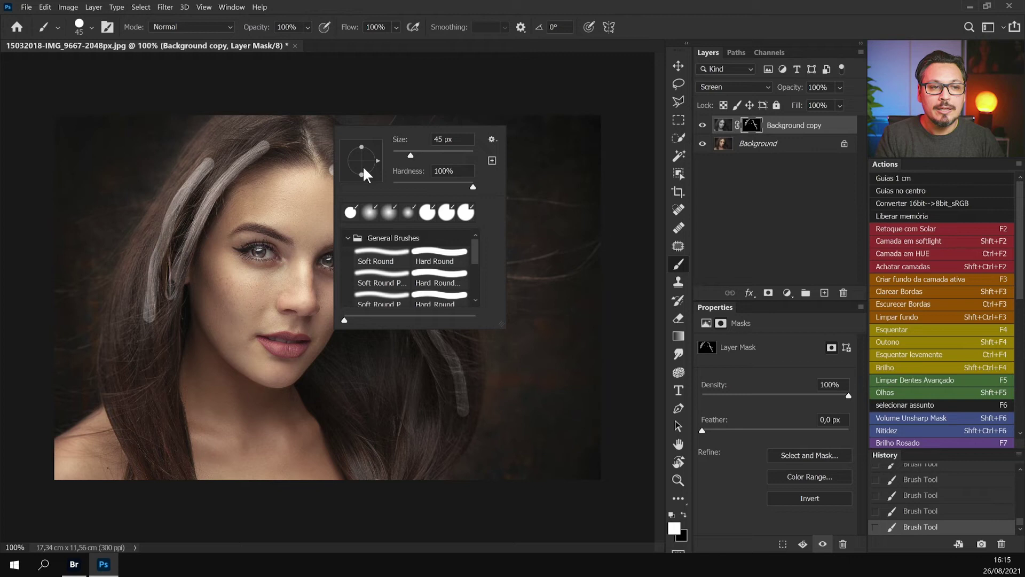
pyautogui.moveTo(471, 185); pyautogui.dragTo(389, 176)
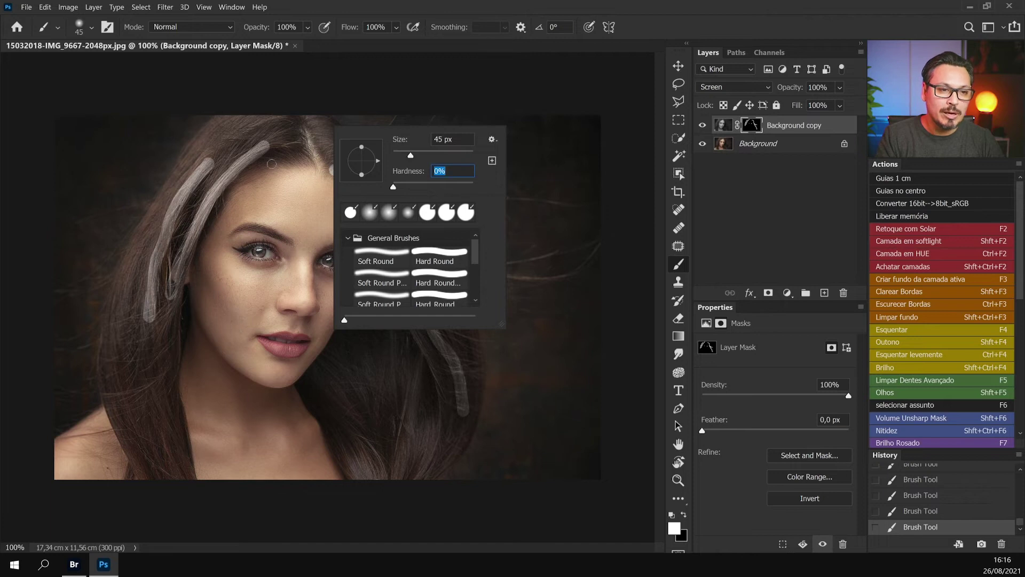
pyautogui.click(170, 174)
pyautogui.moveTo(170, 175)
pyautogui.mouseDown()
pyautogui.moveTo(115, 316)
pyautogui.moveTo(162, 198)
pyautogui.mouseUp()
pyautogui.moveTo(131, 286); pyautogui.dragTo(125, 335)
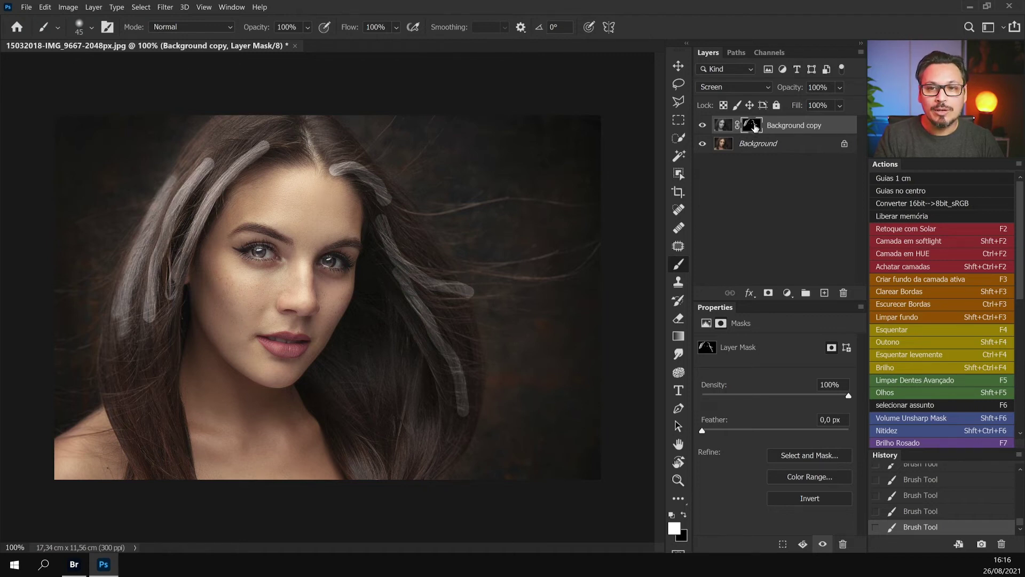
# - Feather the Background copy layer's mask by 5,3 px and lower the layer's opacity to 16%
pyautogui.click(753, 126)
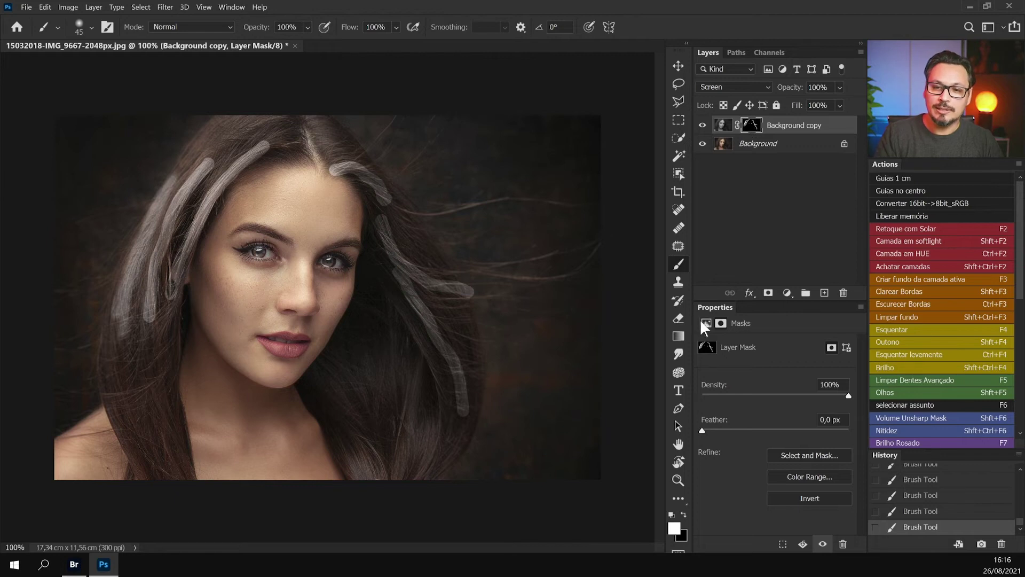
pyautogui.moveTo(703, 427); pyautogui.dragTo(742, 428)
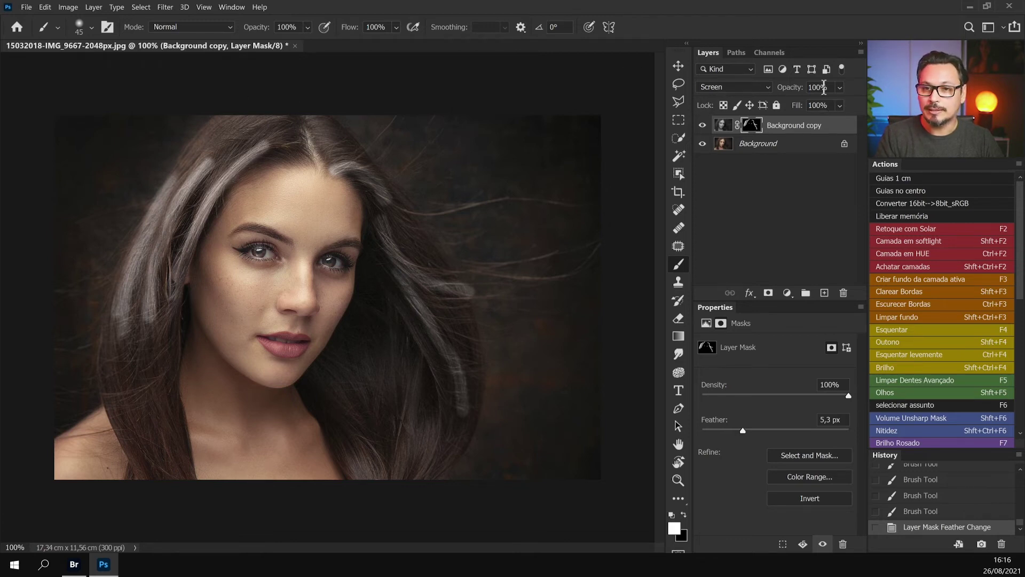
pyautogui.click(839, 105)
pyautogui.moveTo(816, 100); pyautogui.dragTo(812, 103)
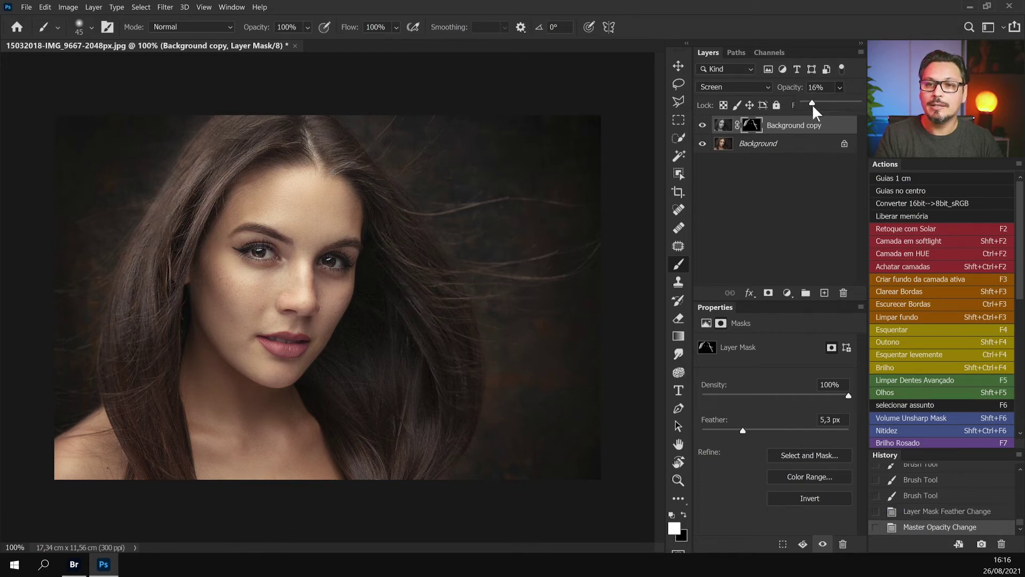
# - Compare the portrait with and without the Background copy layer by toggling its visibility several times
pyautogui.click(703, 127)
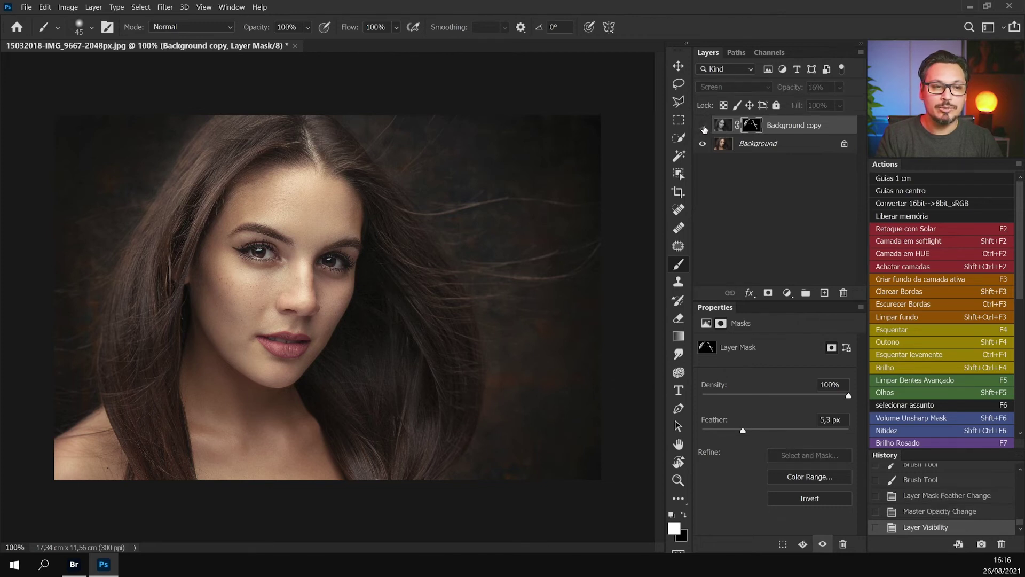
pyautogui.click(703, 128)
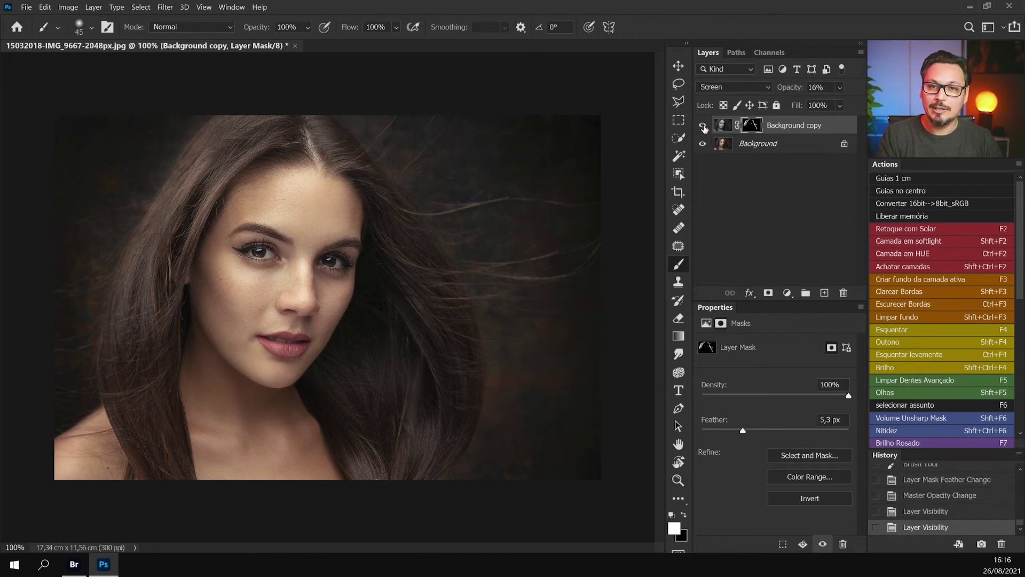
pyautogui.click(702, 127)
pyautogui.click(703, 128)
pyautogui.click(703, 128)
pyautogui.click(703, 128)
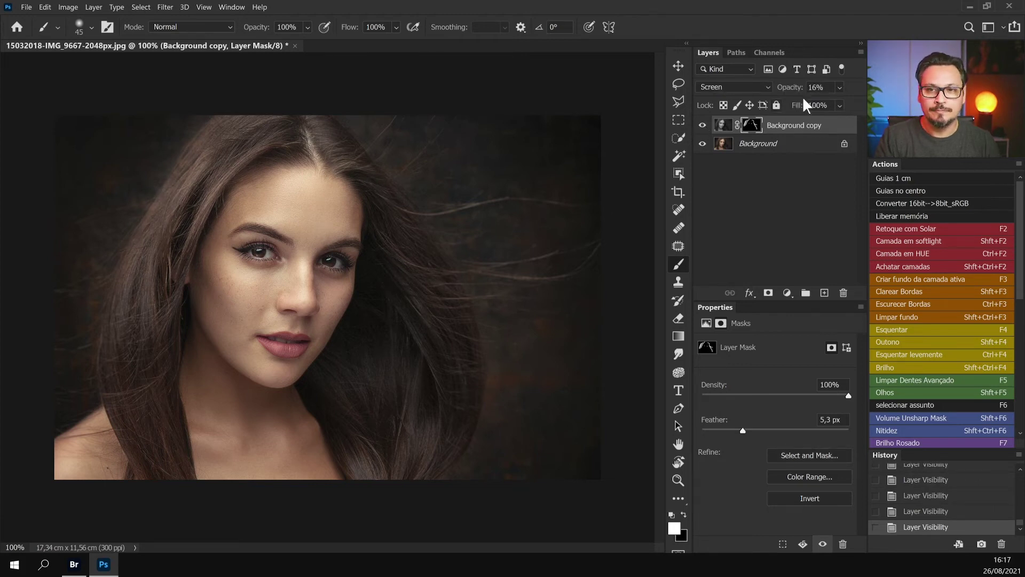
# - Raise the opacity of the Background copy layer to 47%
pyautogui.click(839, 87)
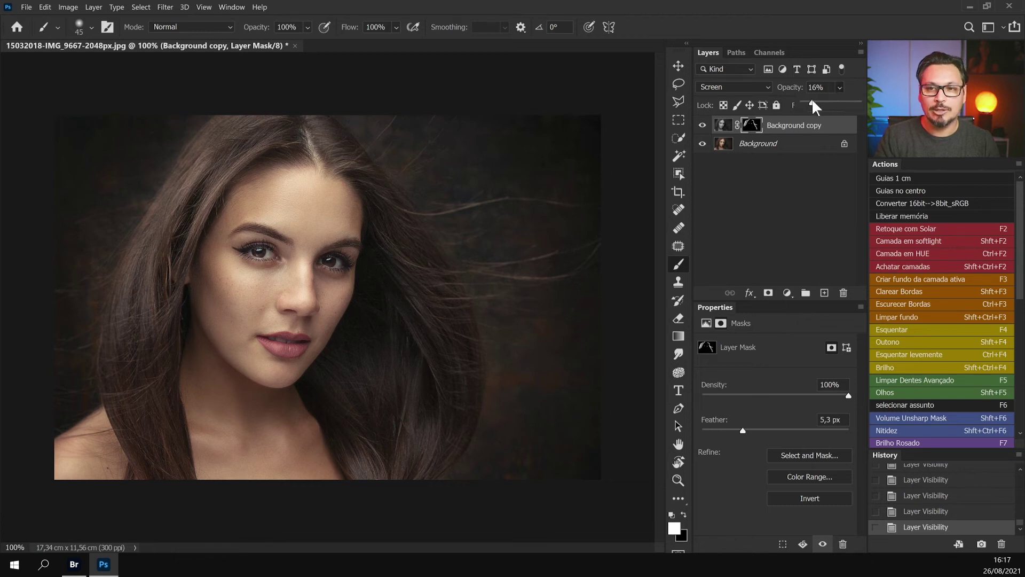
pyautogui.moveTo(811, 102); pyautogui.dragTo(814, 100)
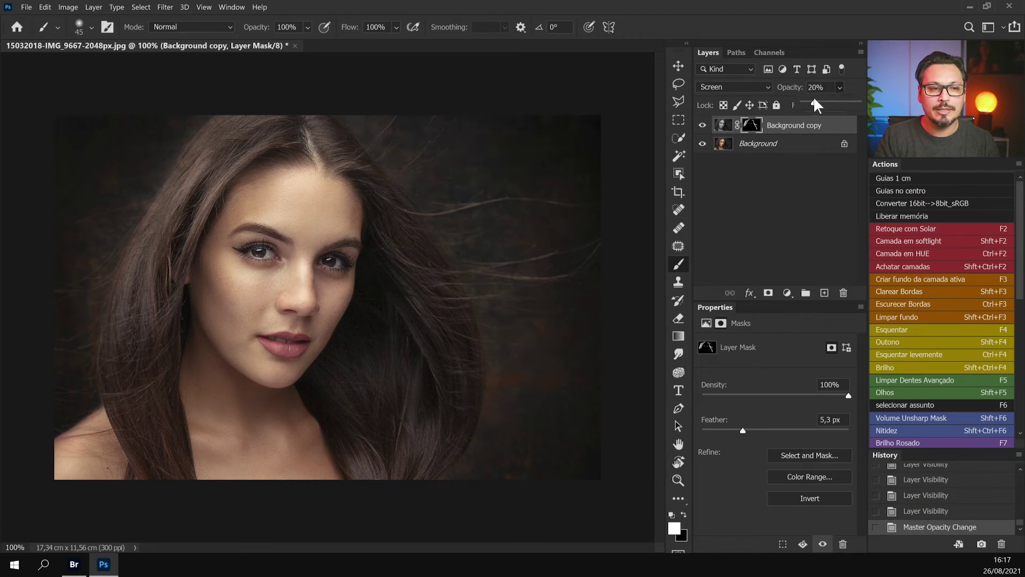
pyautogui.moveTo(828, 100); pyautogui.dragTo(826, 101)
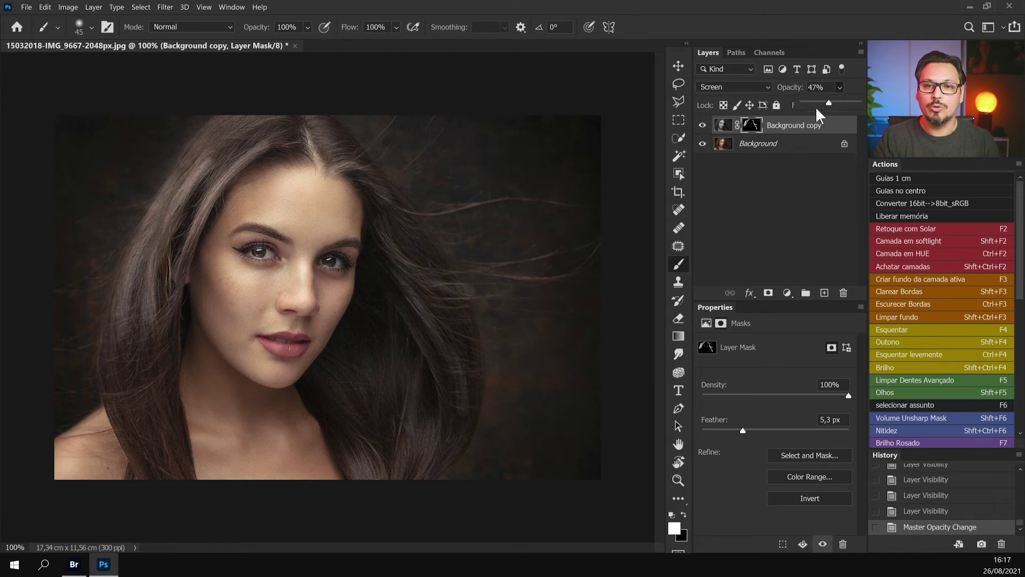
# - Try the Multiply blend mode on the masked Background copy layer and return it to Screen
pyautogui.click(732, 84)
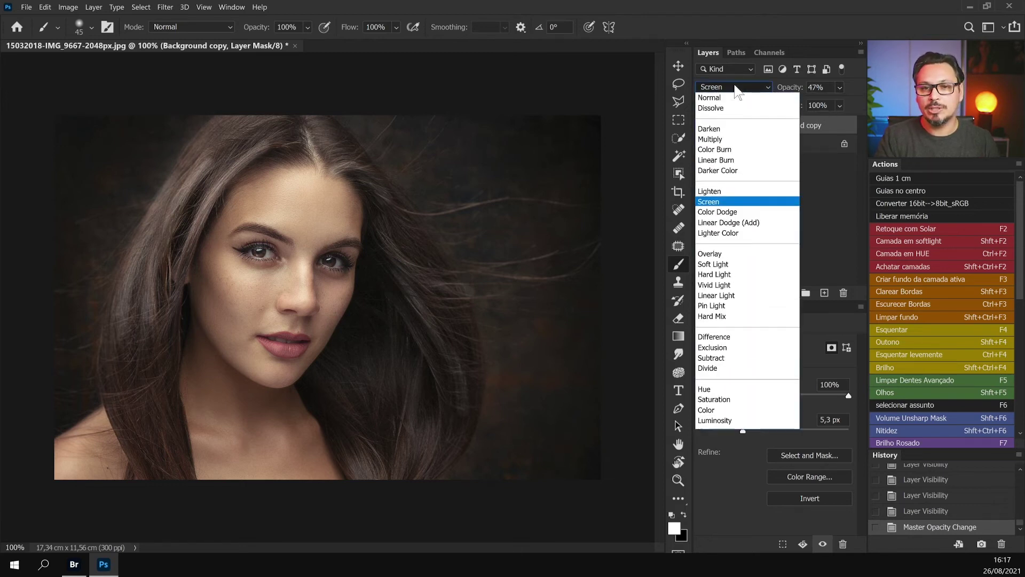
pyautogui.click(712, 139)
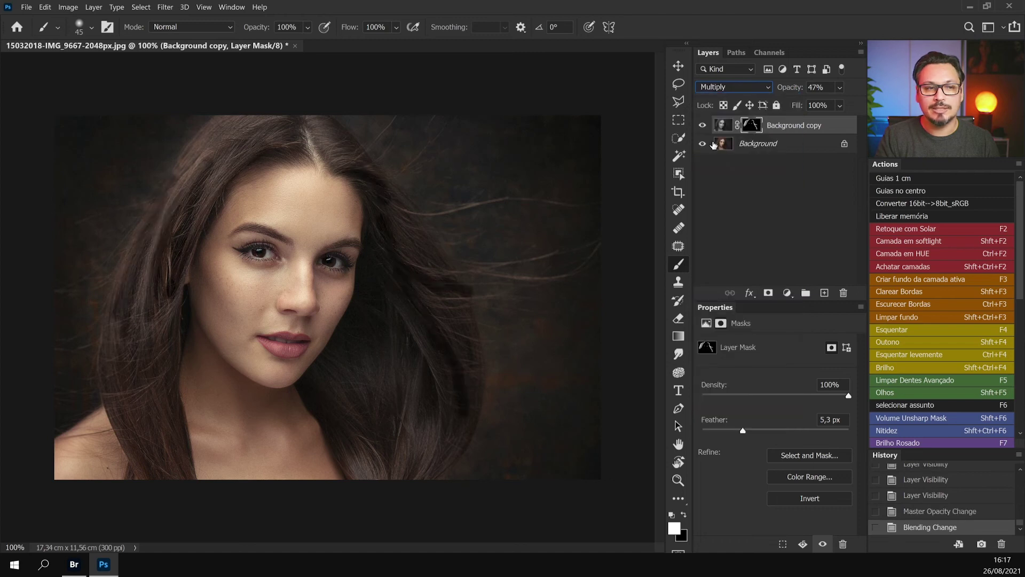
pyautogui.click(736, 88)
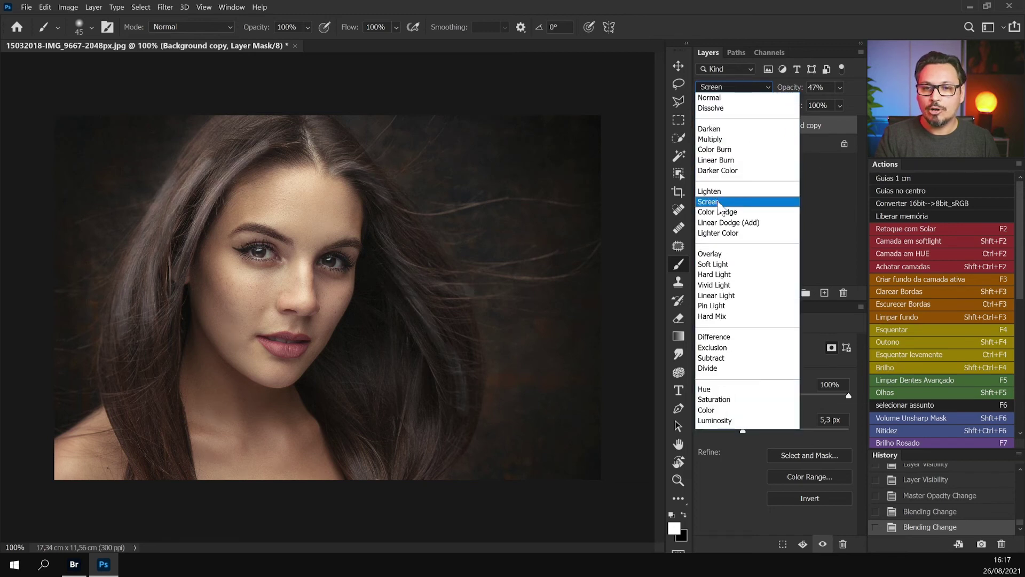
pyautogui.click(717, 201)
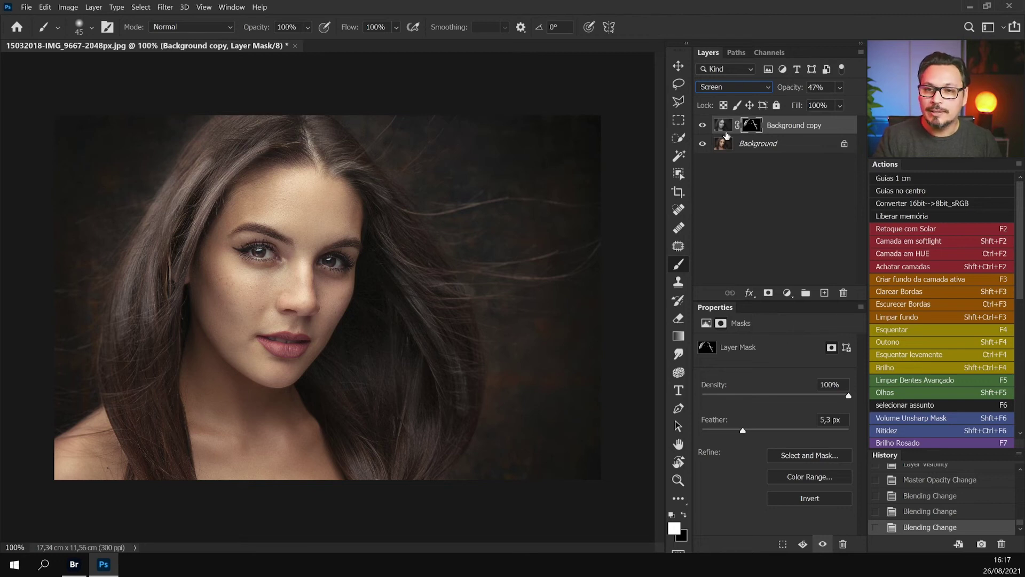
# - Delete the Background copy layer together with its mask
pyautogui.click(729, 131)
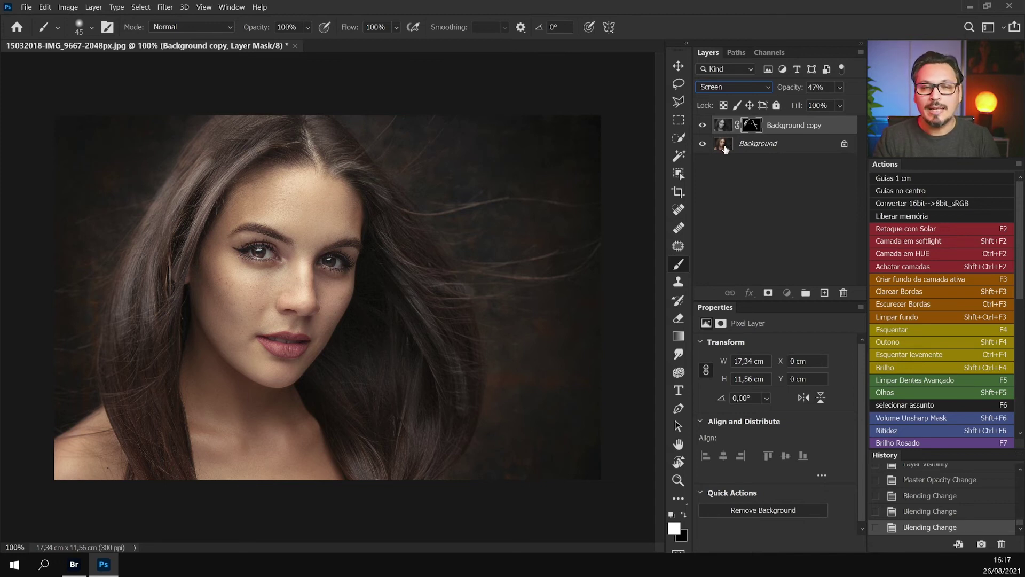
pyautogui.press('Delete')
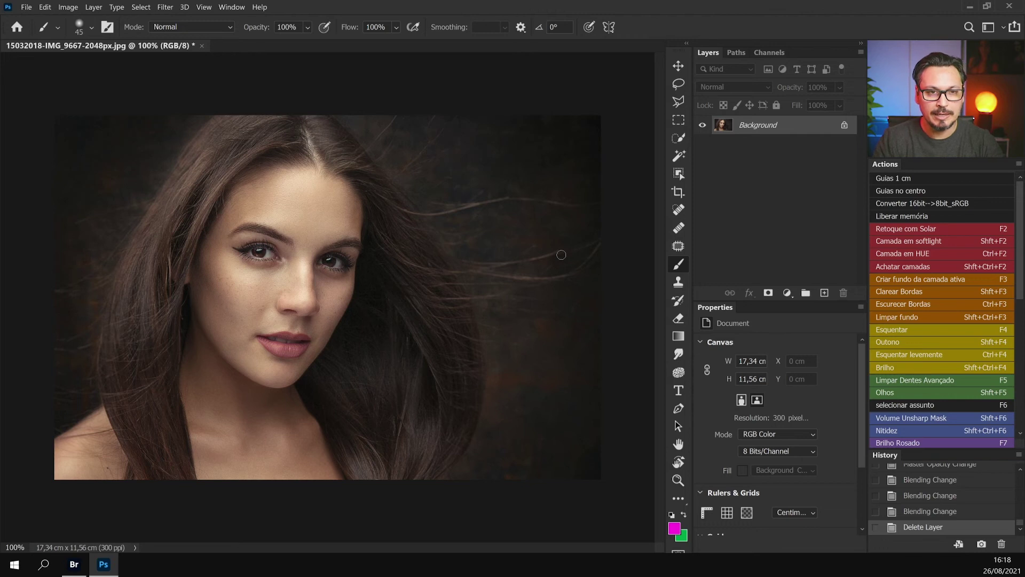
# - Add a white text layer reading "texto" in Roboto Bold 48 pt on the dark backdrop beside the top of the head
pyautogui.press('t')
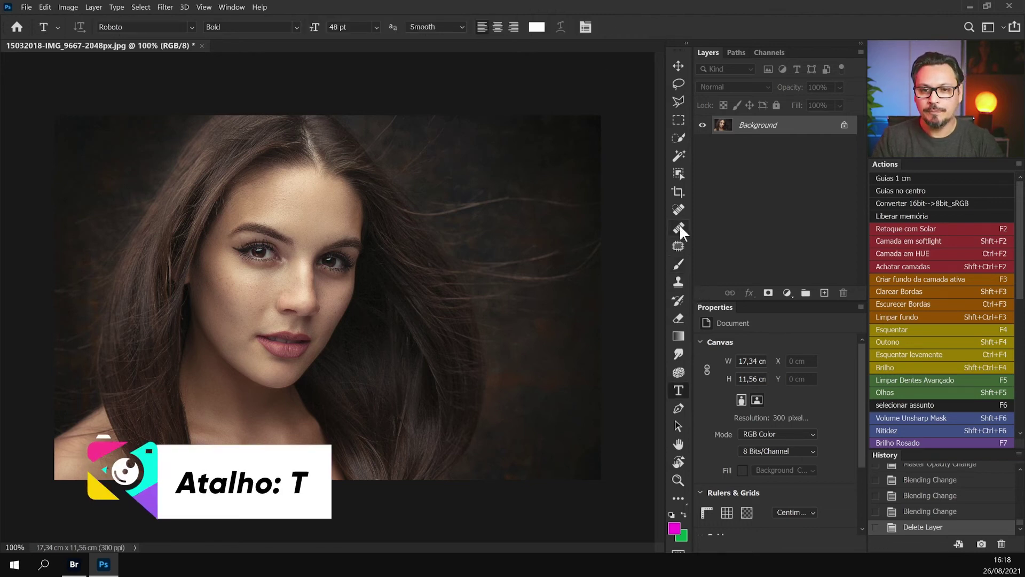
pyautogui.click(395, 161)
pyautogui.write('texto')
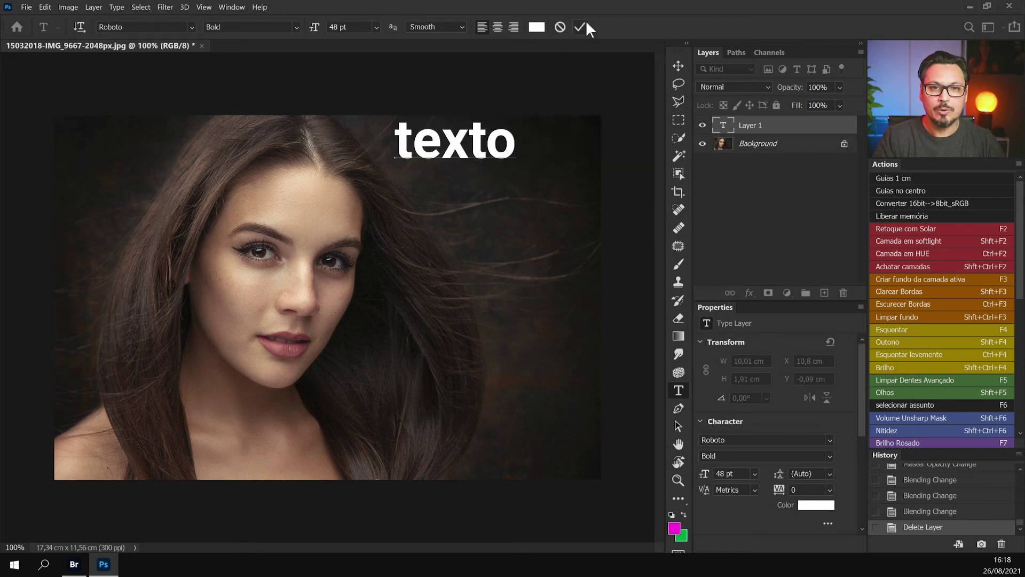
pyautogui.click(579, 26)
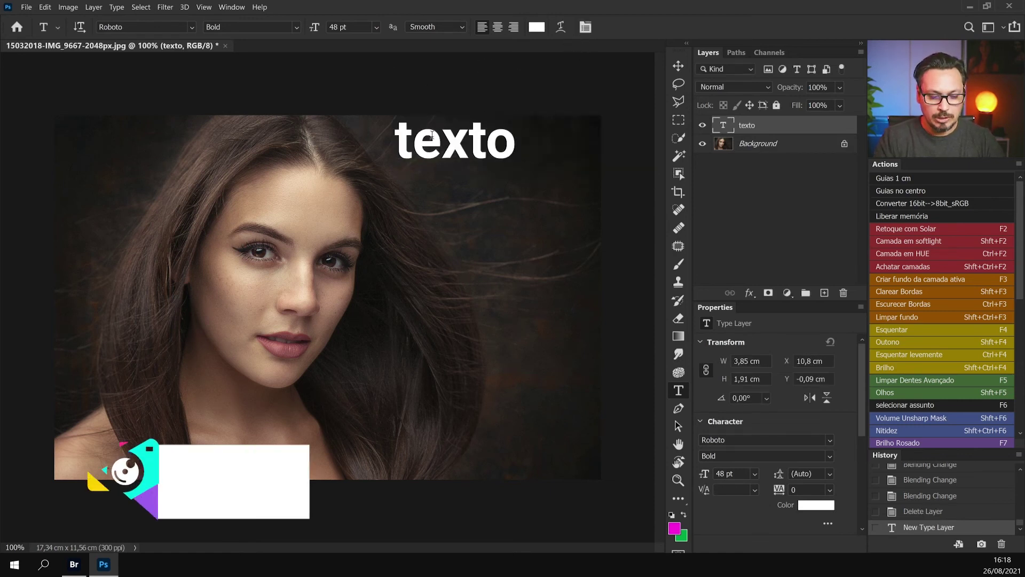
# - Enlarge the texto layer to about 276% with Free Transform and centre it over the woman's forehead
pyautogui.hotkey('ctrl', 't')
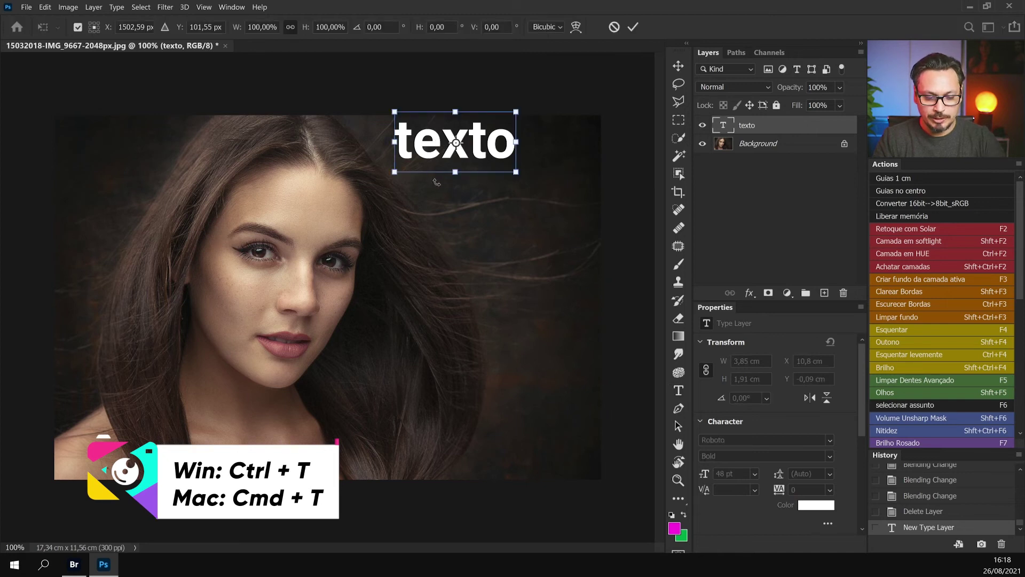
pyautogui.moveTo(457, 171); pyautogui.dragTo(331, 168)
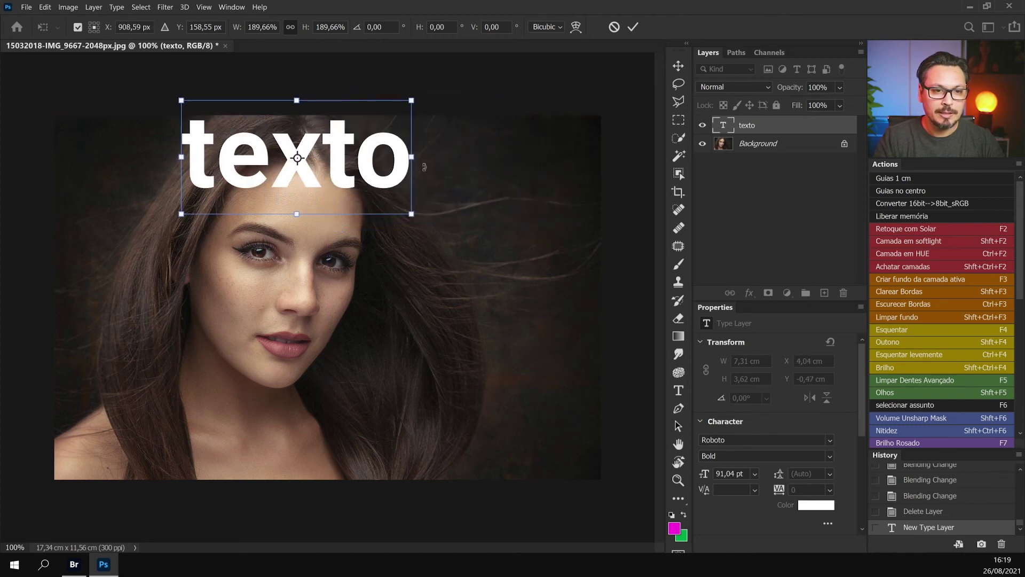
pyautogui.moveTo(426, 159); pyautogui.dragTo(530, 160)
pyautogui.moveTo(447, 191); pyautogui.dragTo(392, 218)
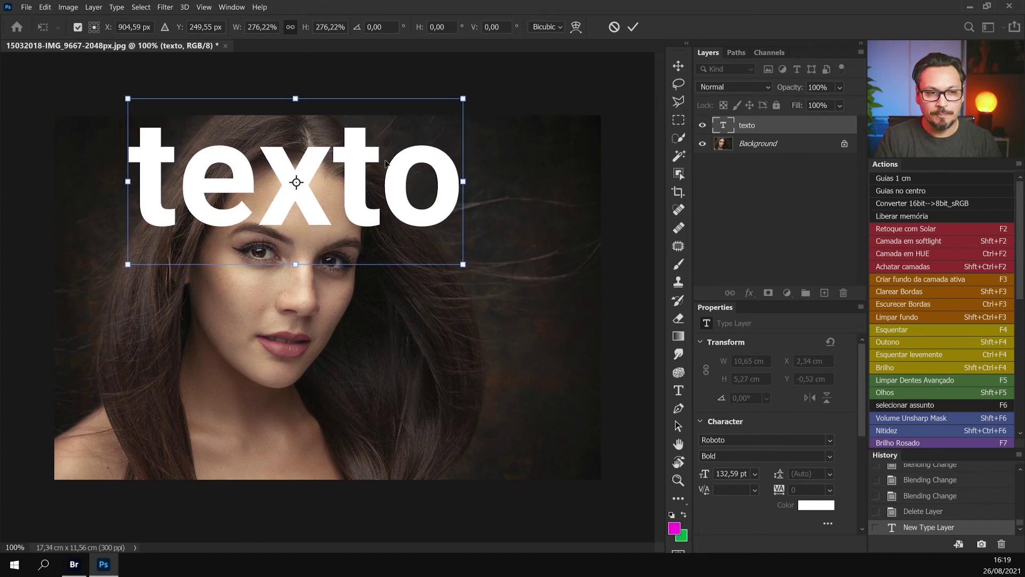
pyautogui.press('Return')
# - Set the blend mode of the texto layer to Soft Light and add a layer mask to it
pyautogui.click(746, 87)
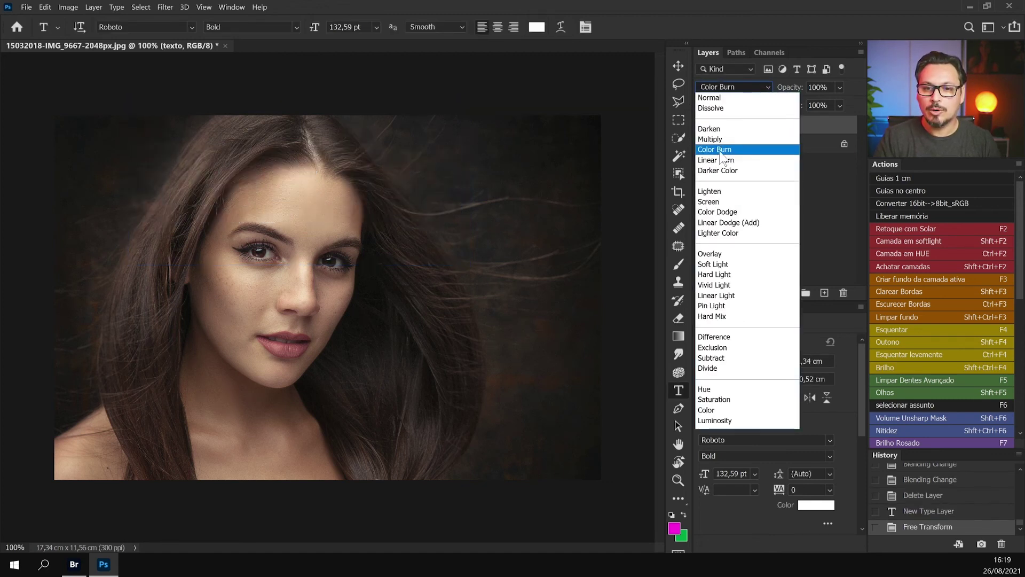
pyautogui.click(725, 264)
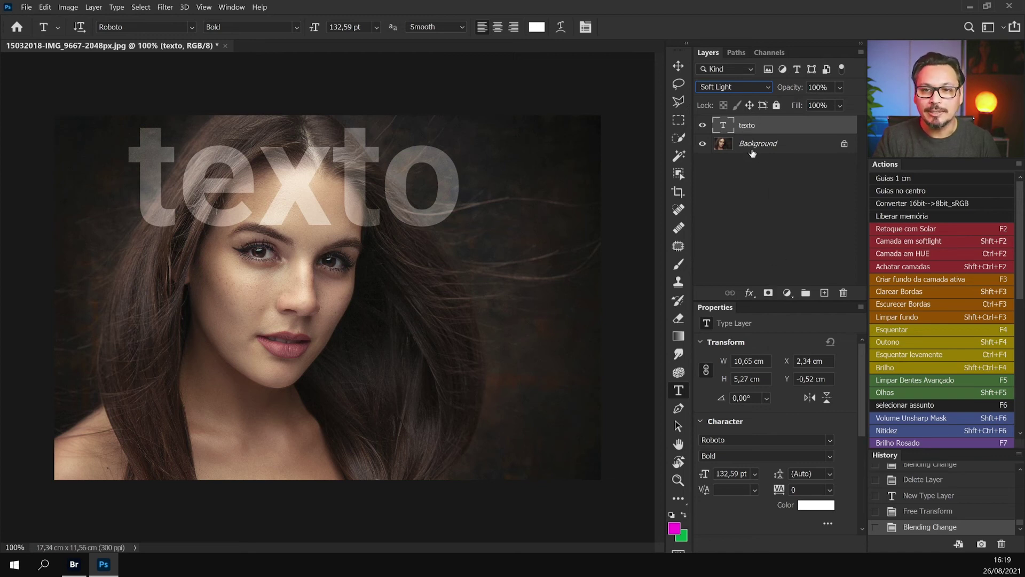
pyautogui.click(768, 293)
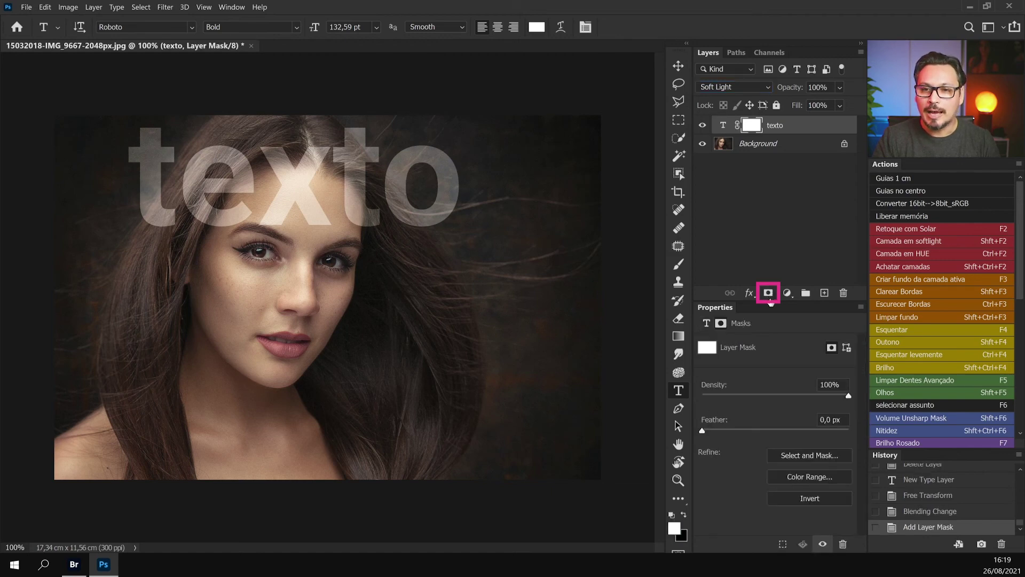
# - Paint the texto layer's mask with the Brush in grey 888888 over all the letters except the final "o"
pyautogui.click(674, 528)
pyautogui.write('888888')
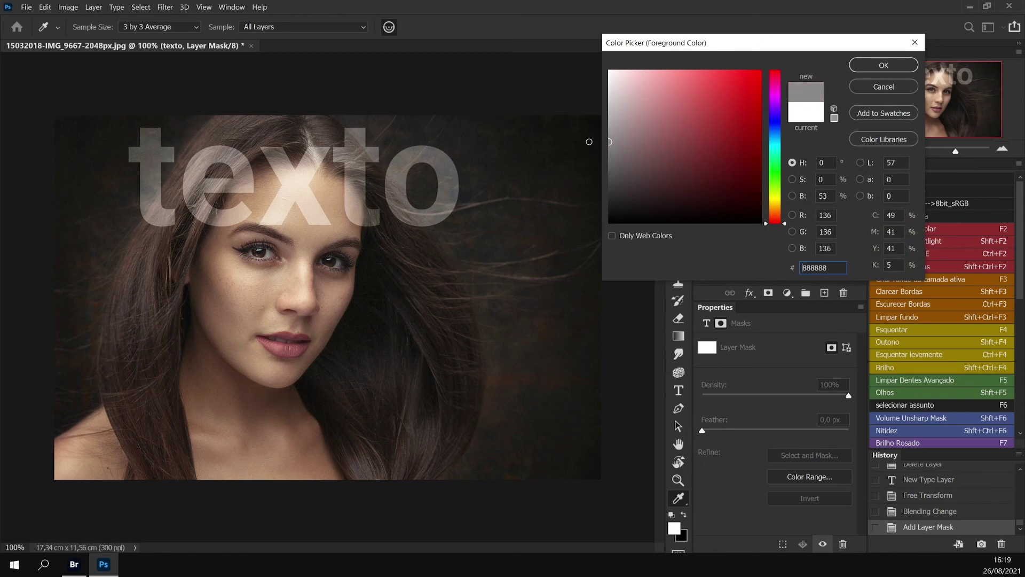
pyautogui.click(894, 61)
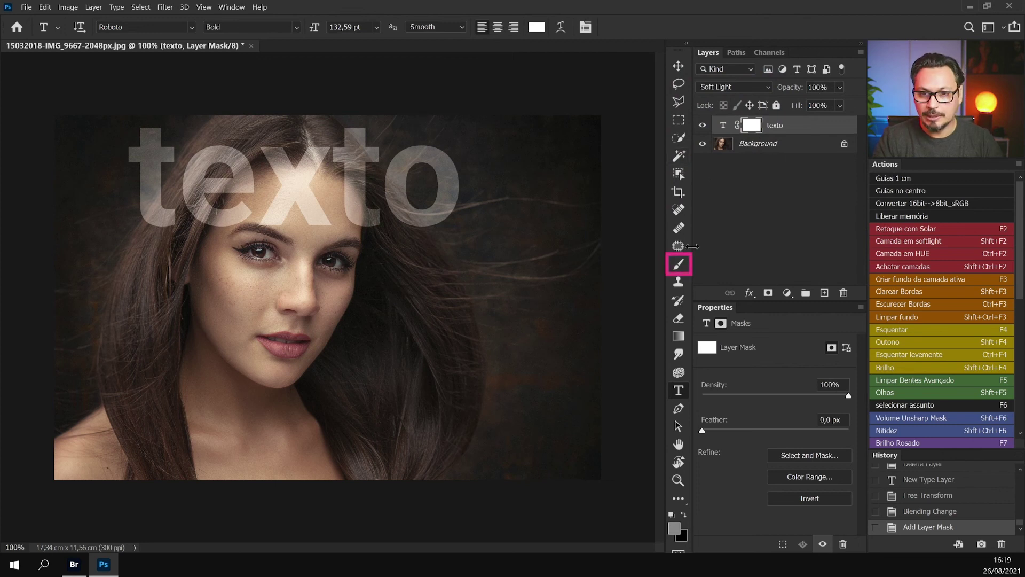
pyautogui.click(679, 263)
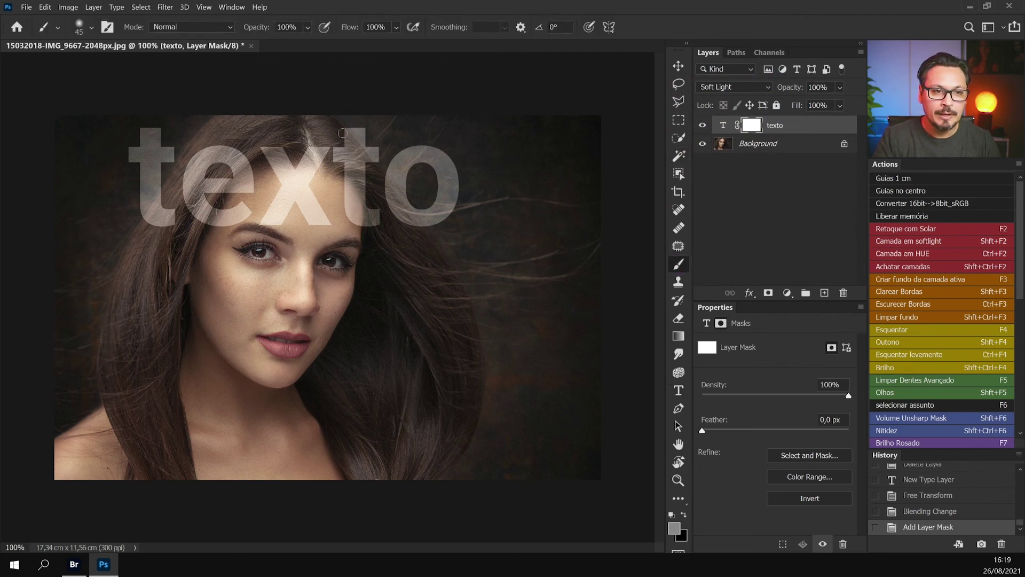
pyautogui.moveTo(339, 133)
pyautogui.mouseDown()
pyautogui.moveTo(368, 184)
pyautogui.moveTo(348, 158)
pyautogui.moveTo(340, 165)
pyautogui.moveTo(354, 215)
pyautogui.moveTo(358, 225)
pyautogui.moveTo(350, 191)
pyautogui.moveTo(374, 227)
pyautogui.mouseUp()
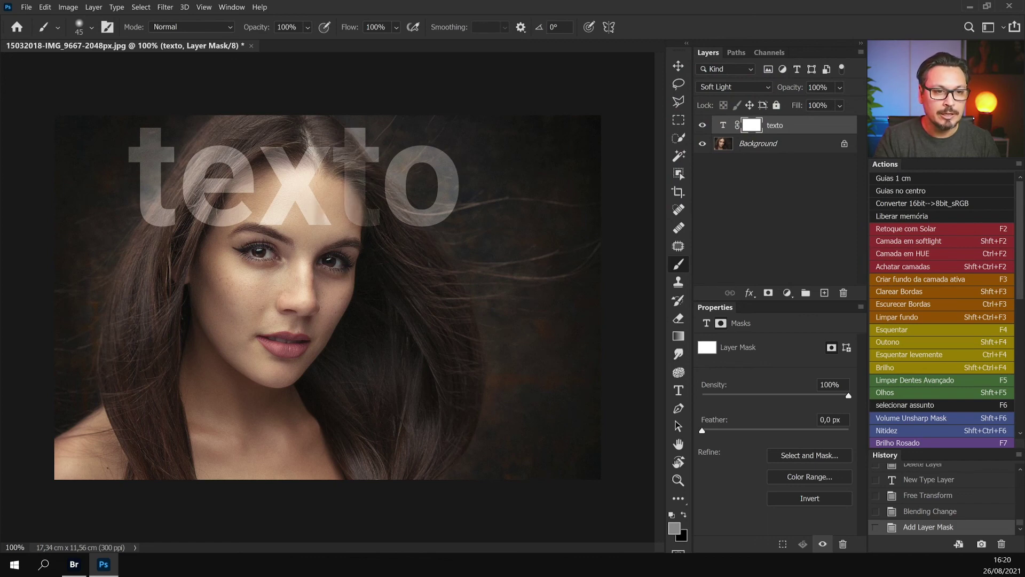
pyautogui.moveTo(310, 149); pyautogui.dragTo(278, 224)
pyautogui.moveTo(273, 147); pyautogui.dragTo(267, 223)
pyautogui.moveTo(249, 155)
pyautogui.mouseDown()
pyautogui.moveTo(248, 192)
pyautogui.moveTo(223, 232)
pyautogui.moveTo(219, 152)
pyautogui.moveTo(205, 219)
pyautogui.moveTo(192, 160)
pyautogui.moveTo(206, 145)
pyautogui.mouseUp()
pyautogui.moveTo(159, 193)
pyautogui.mouseDown()
pyautogui.moveTo(141, 234)
pyautogui.moveTo(165, 214)
pyautogui.mouseUp()
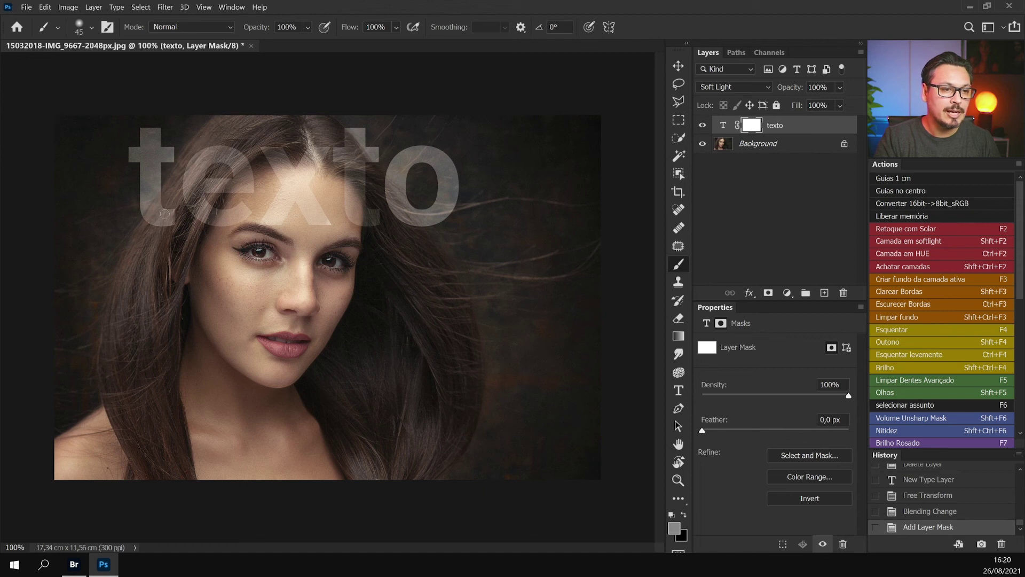
pyautogui.moveTo(362, 236); pyautogui.dragTo(369, 257)
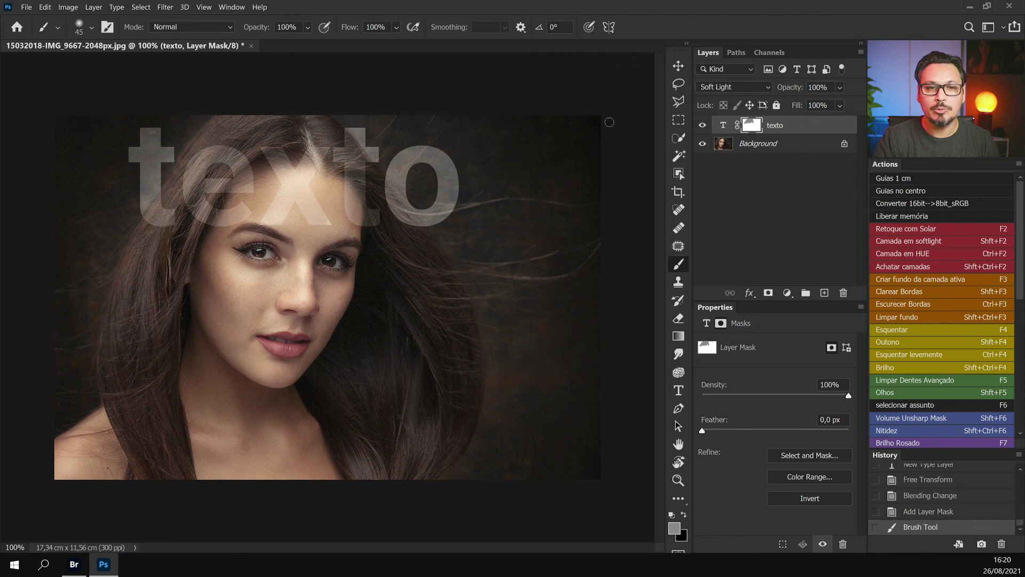